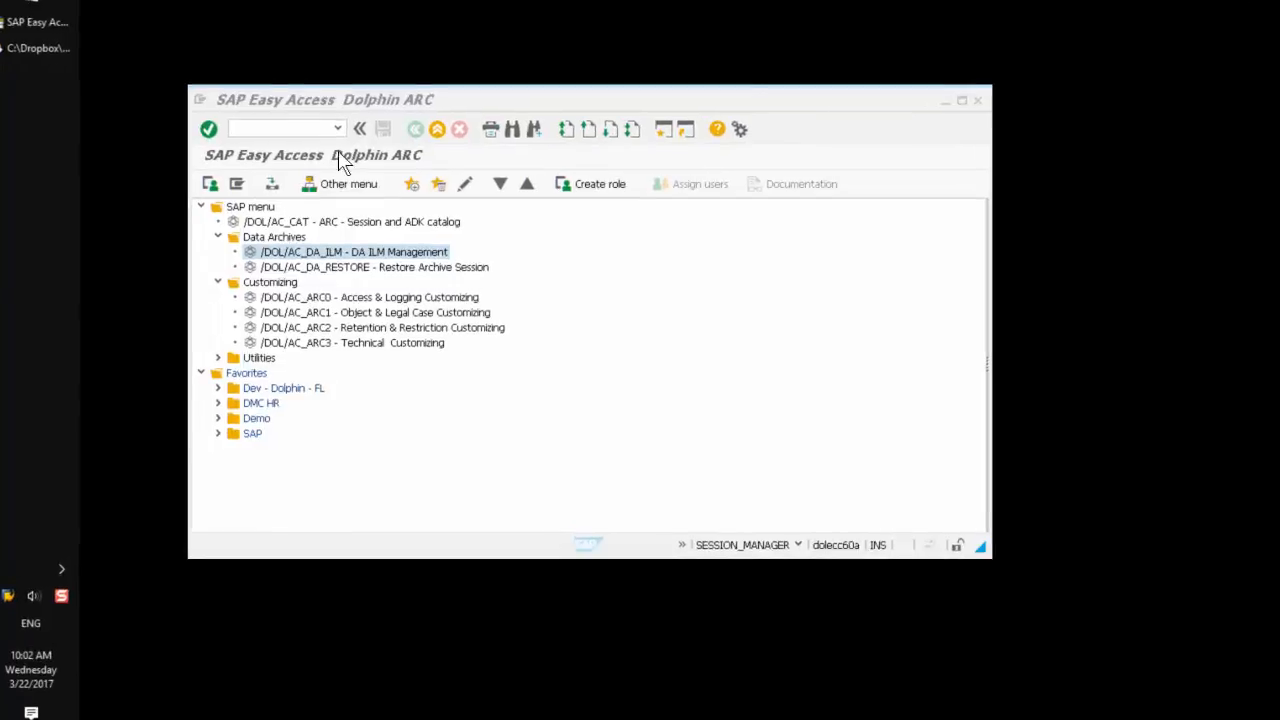
Step: Run transaction /nfb03 from the command history to open Display Document
{"action": "left_click", "coordinate": [340, 101]}
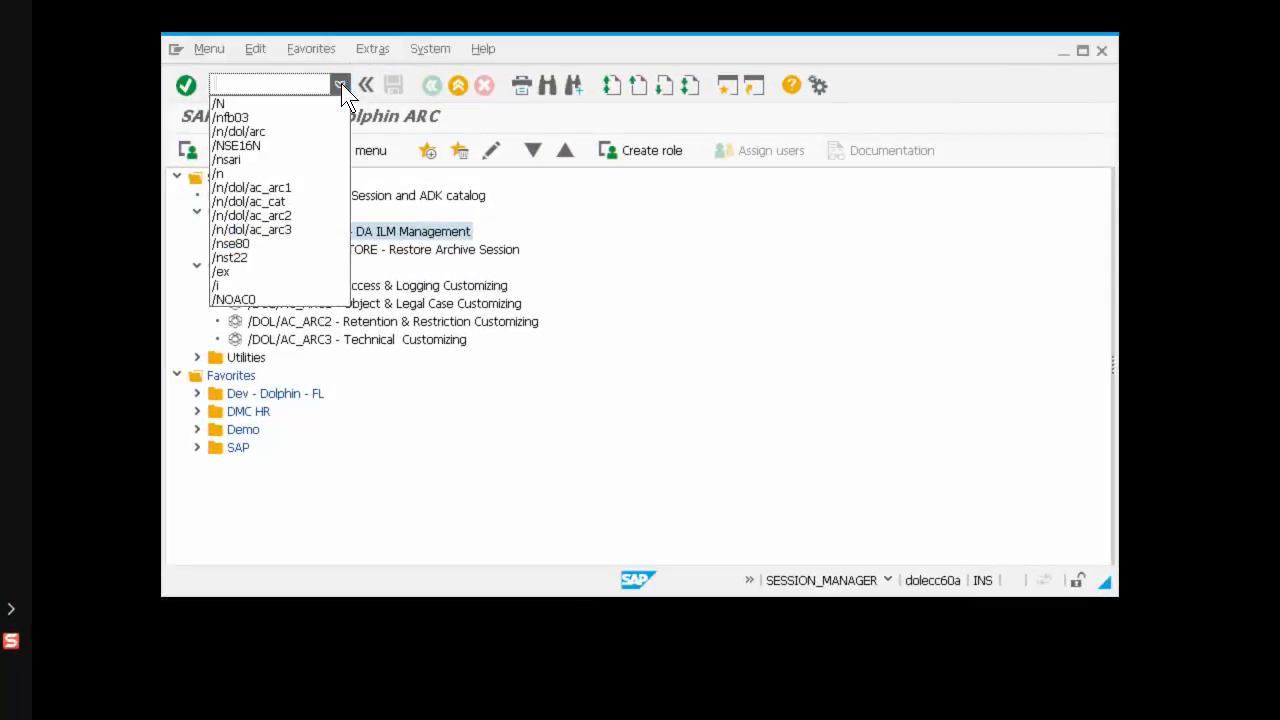
{"action": "left_click", "coordinate": [282, 118]}
{"action": "left_click", "coordinate": [188, 87]}
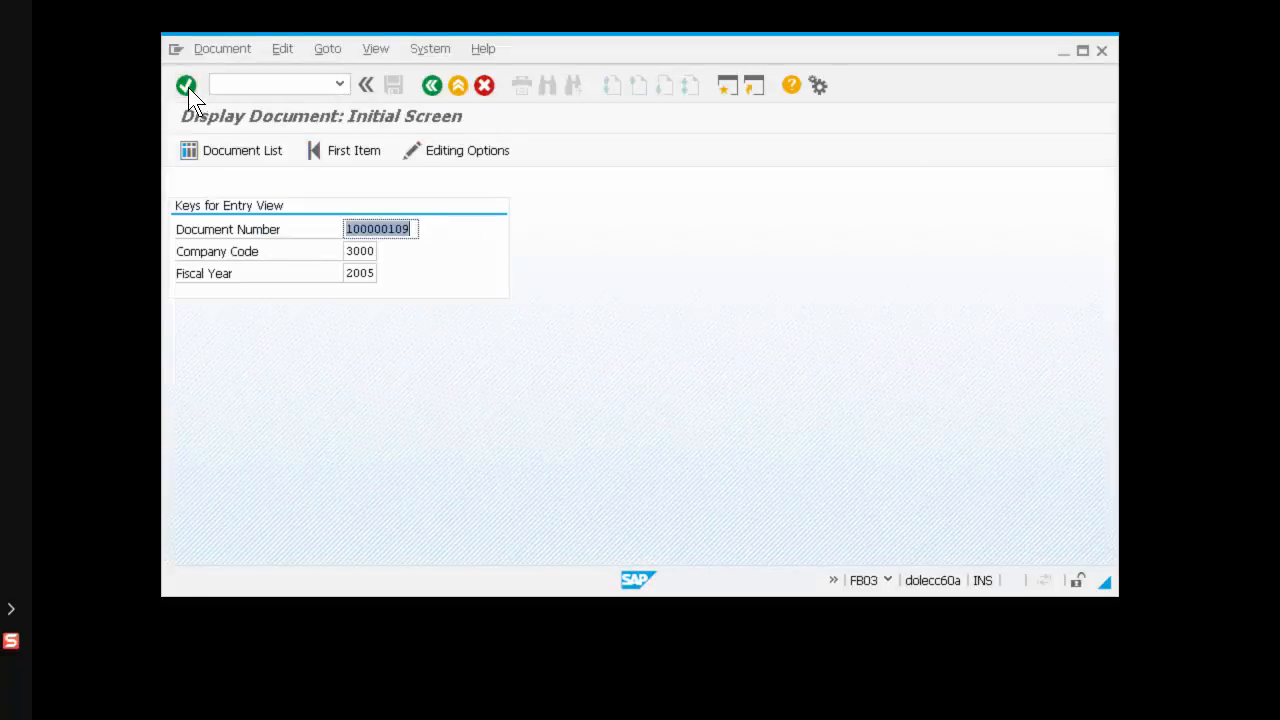
Step: Check the current transaction in the system status, then display document 100000109 for company code 3000, fiscal year 2005
{"action": "left_click", "coordinate": [888, 582]}
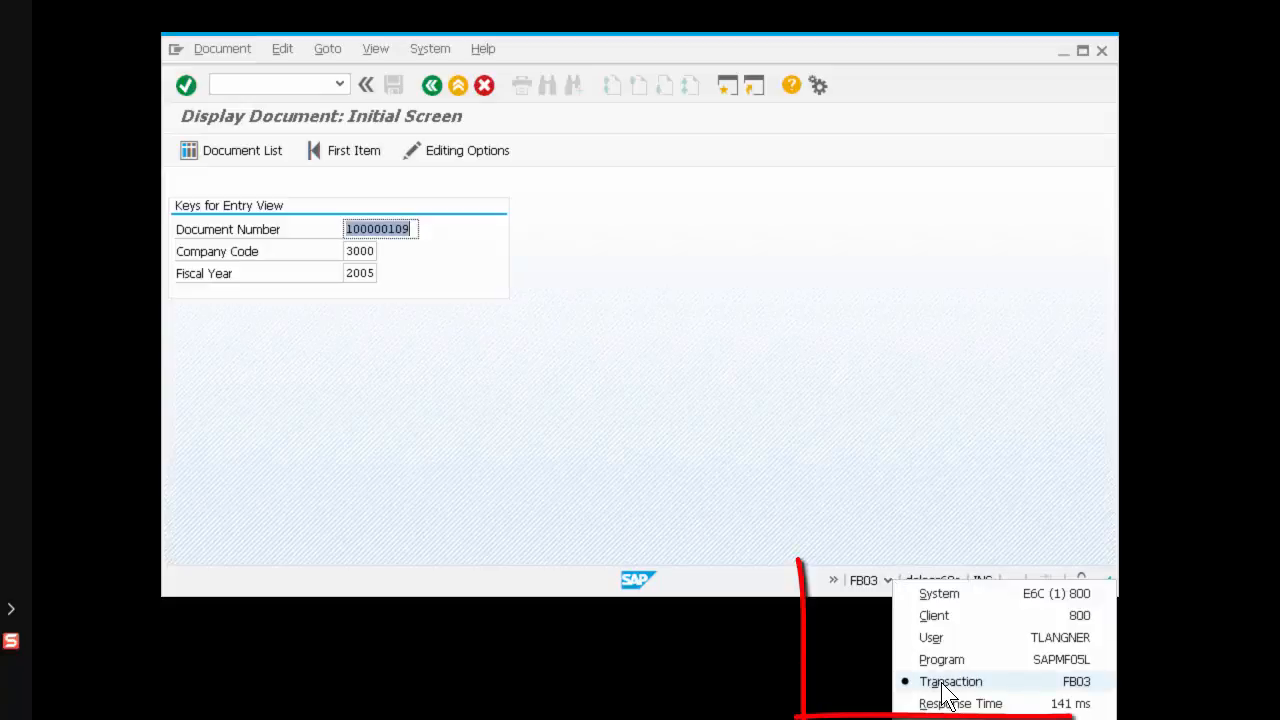
{"action": "left_click", "coordinate": [415, 222]}
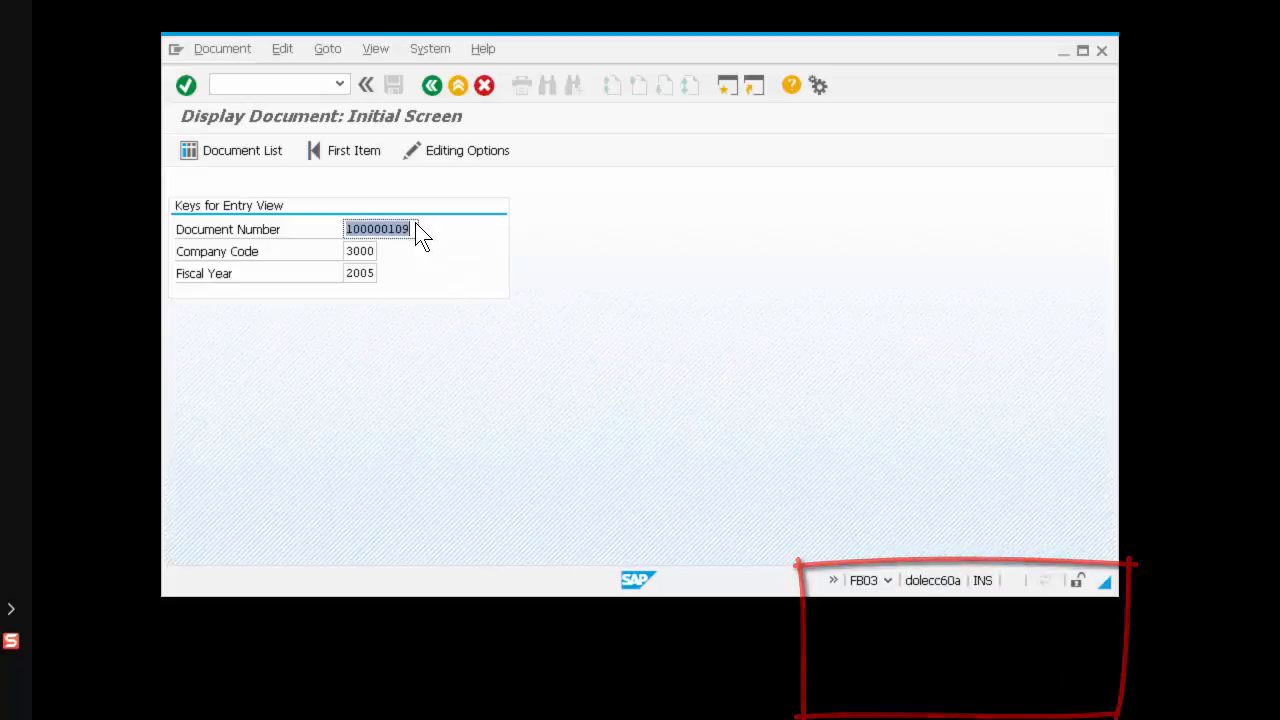
{"action": "left_click", "coordinate": [415, 224]}
{"action": "left_click_drag", "start_coordinate": [390, 229], "coordinate": [412, 230]}
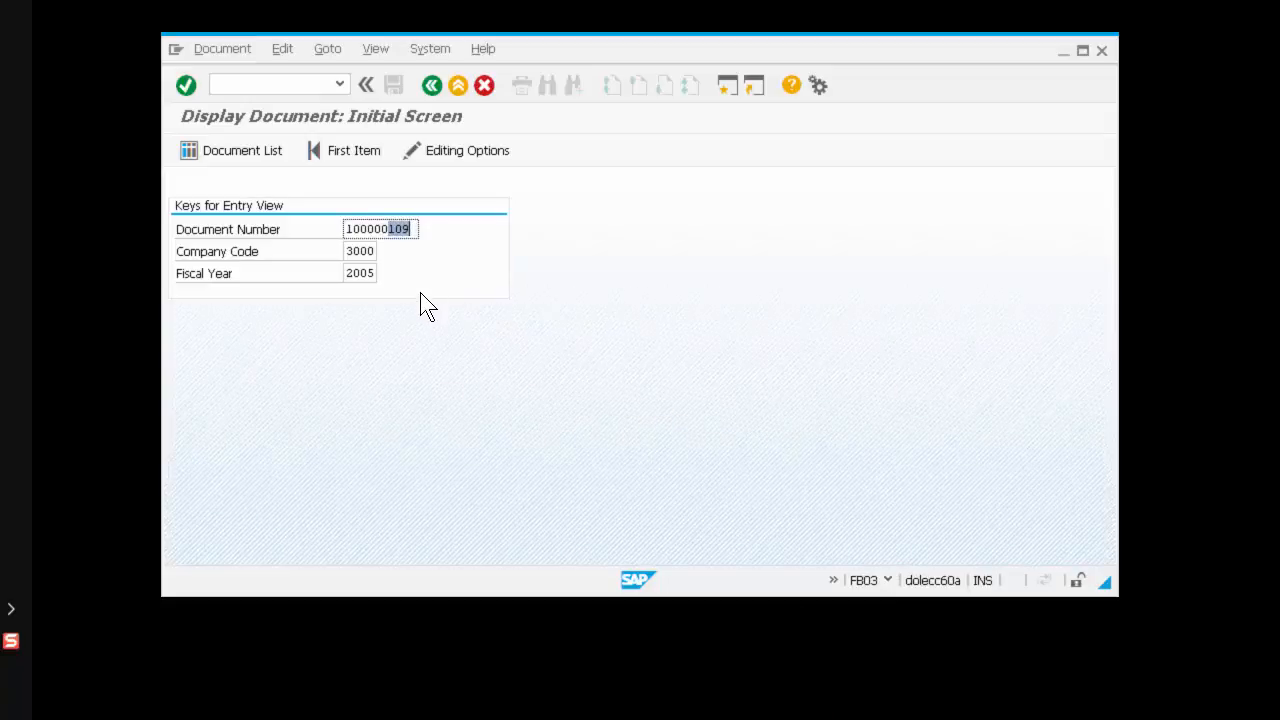
{"action": "key", "text": "Return"}
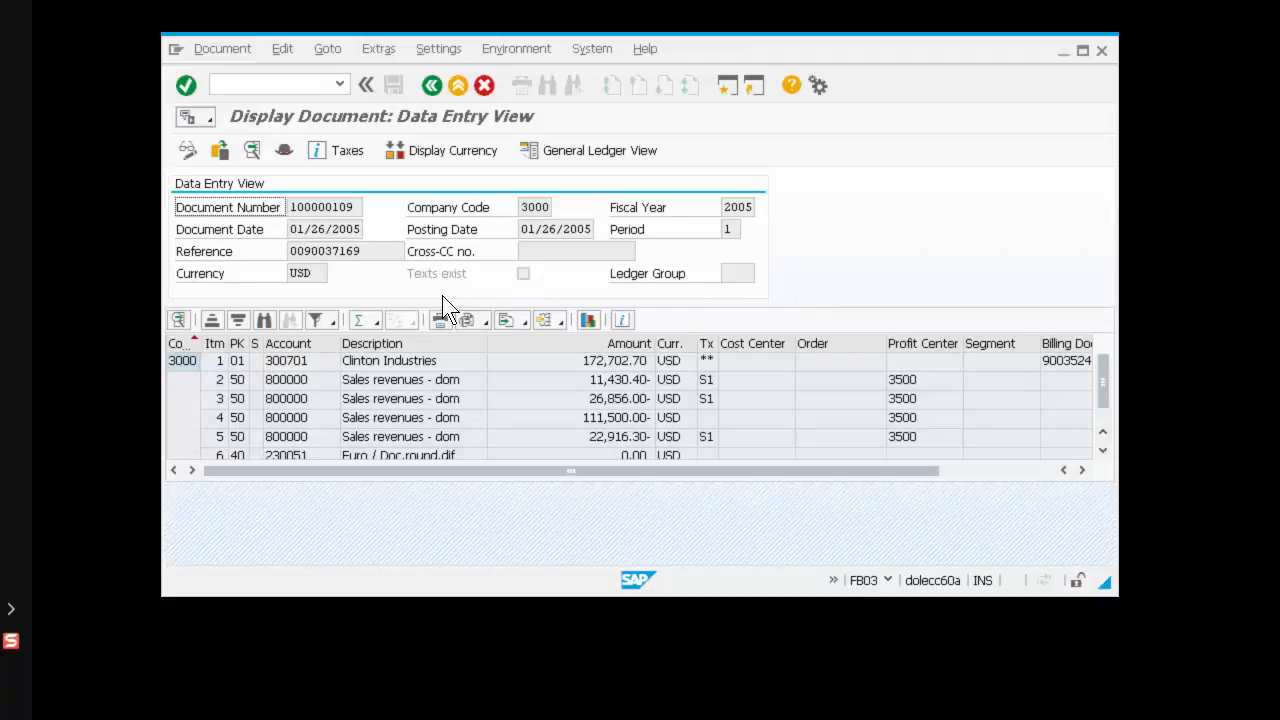
Step: Open the document's attachment list, review the existing attachments, and close it
{"action": "left_click", "coordinate": [211, 119]}
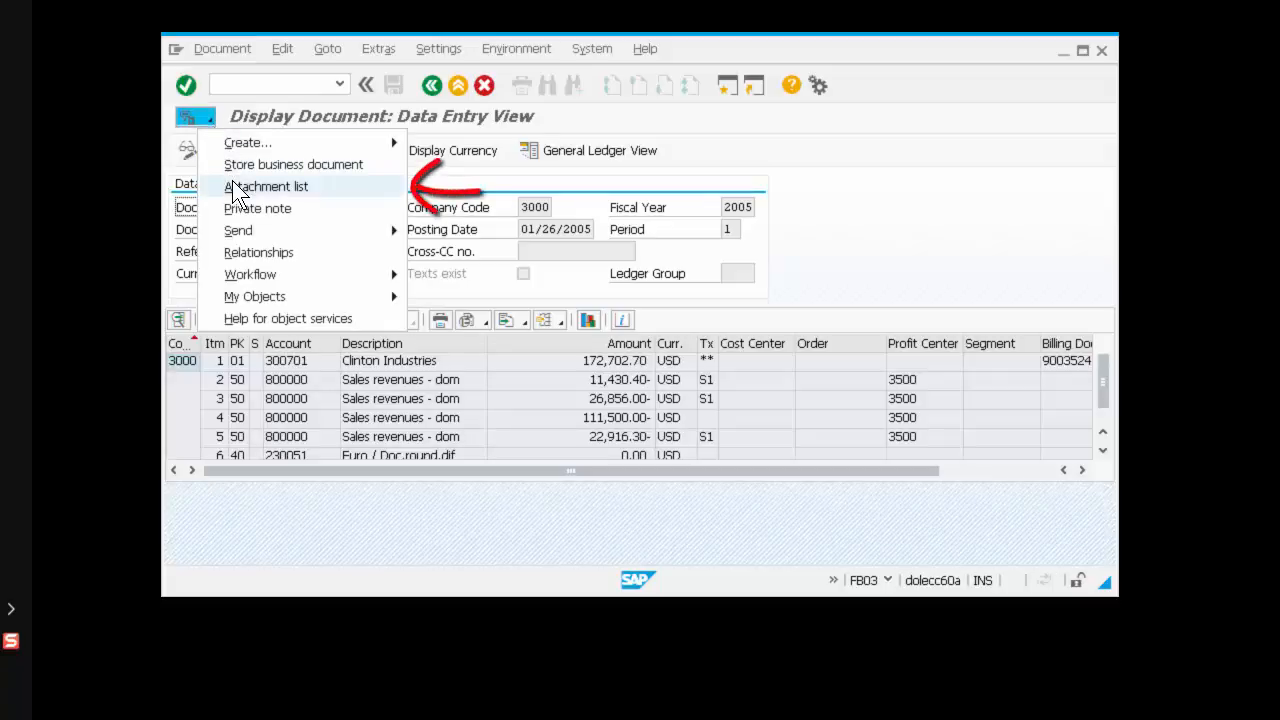
{"action": "left_click", "coordinate": [309, 187]}
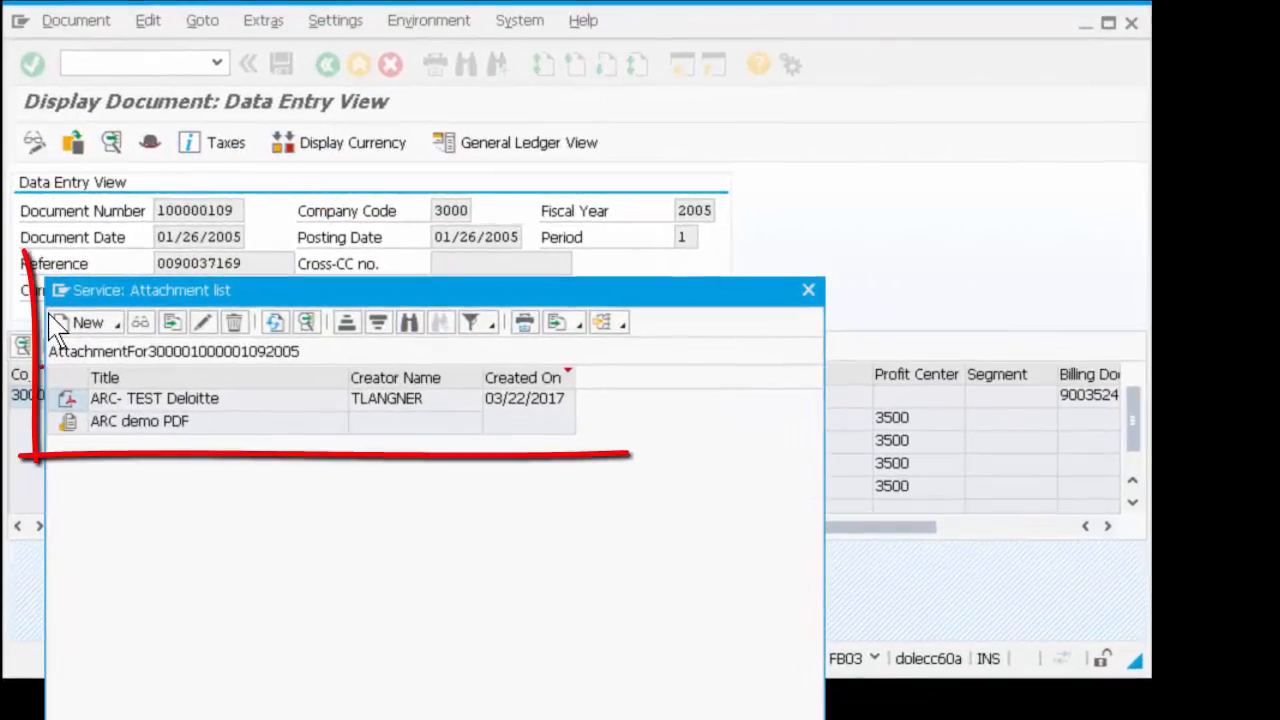
{"action": "left_click", "coordinate": [264, 404]}
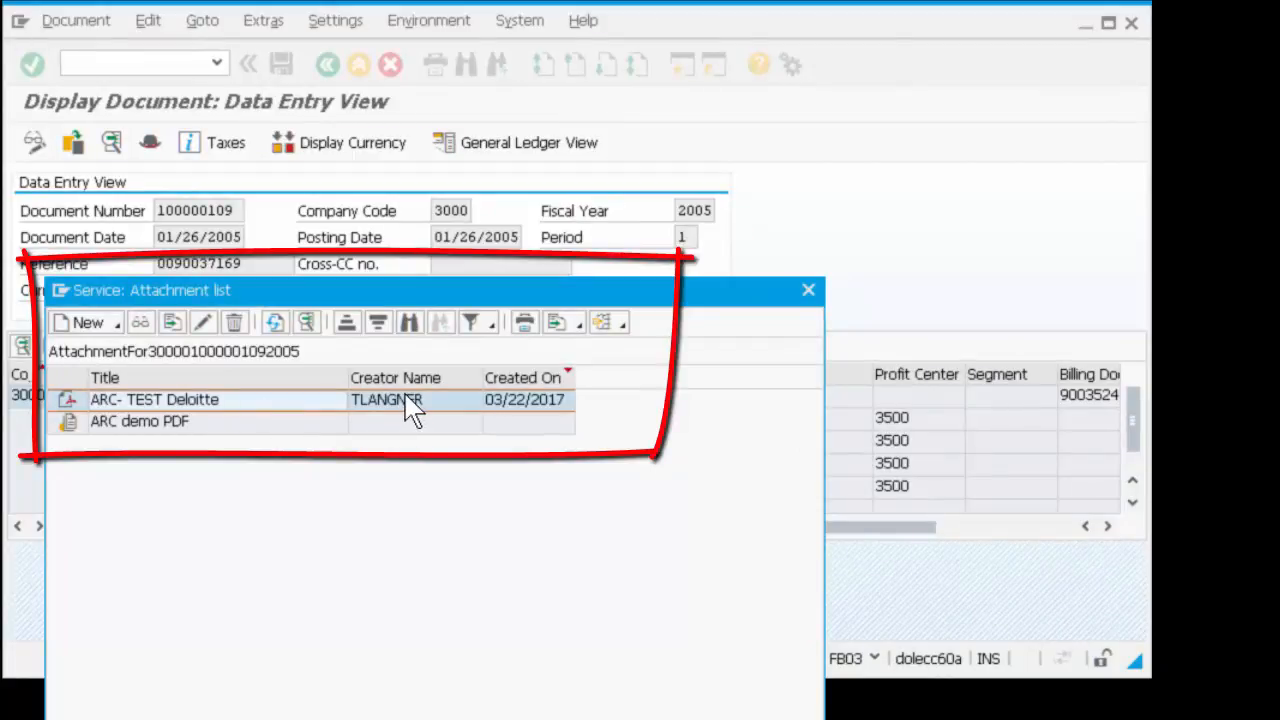
{"action": "left_click", "coordinate": [297, 423]}
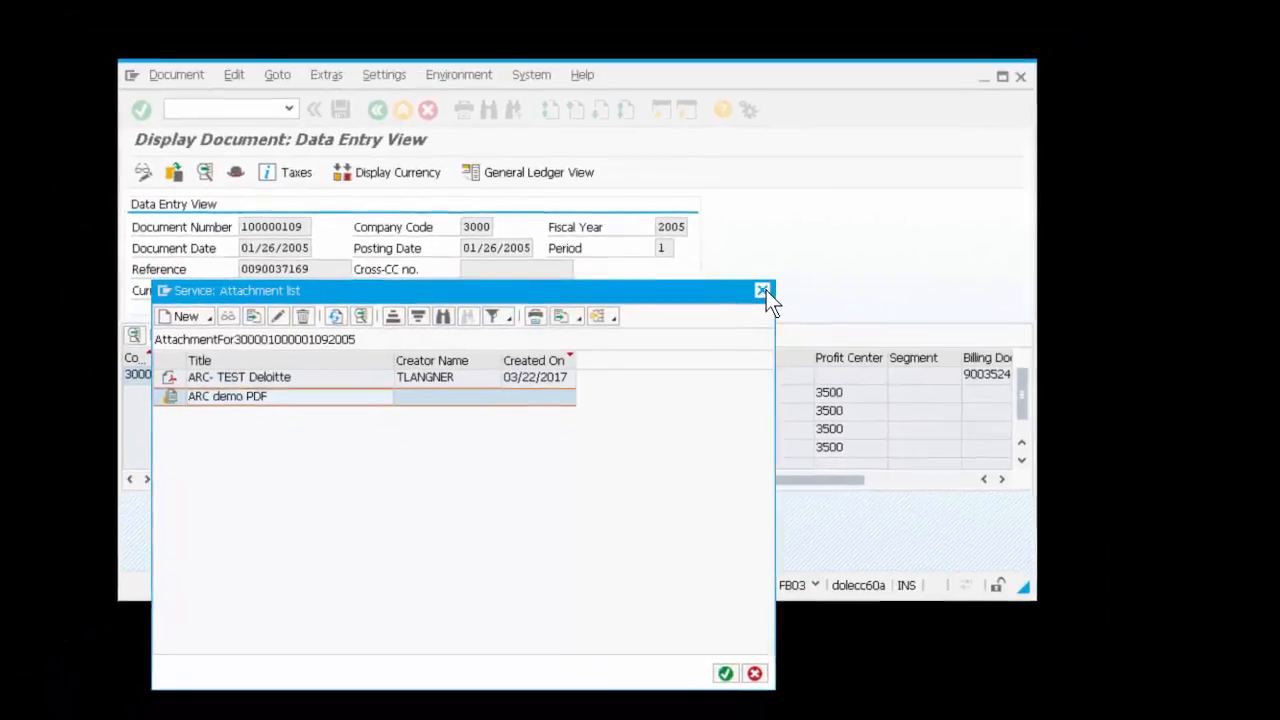
{"action": "left_click", "coordinate": [764, 291]}
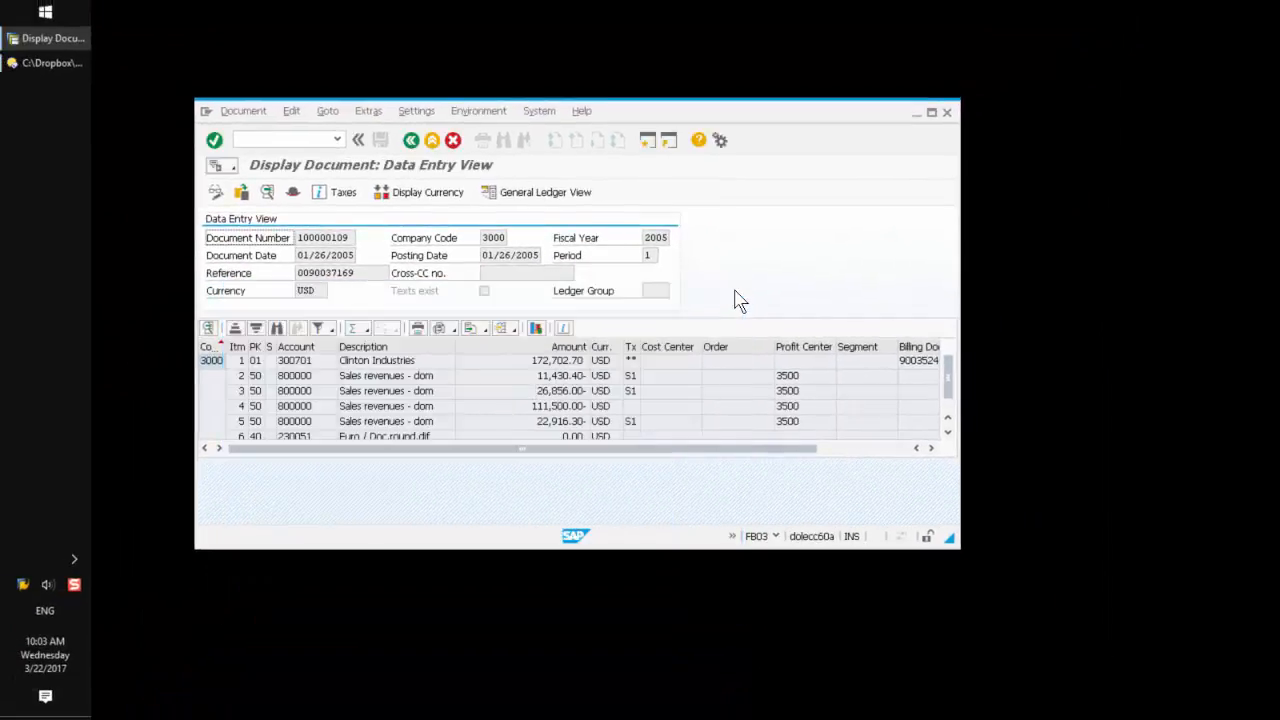
Step: Create an attachment for the document from the file ARC TEST 08-10-2015.pdf, allowing file access
{"action": "left_click", "coordinate": [230, 165]}
{"action": "mouse_move", "coordinate": [255, 191]}
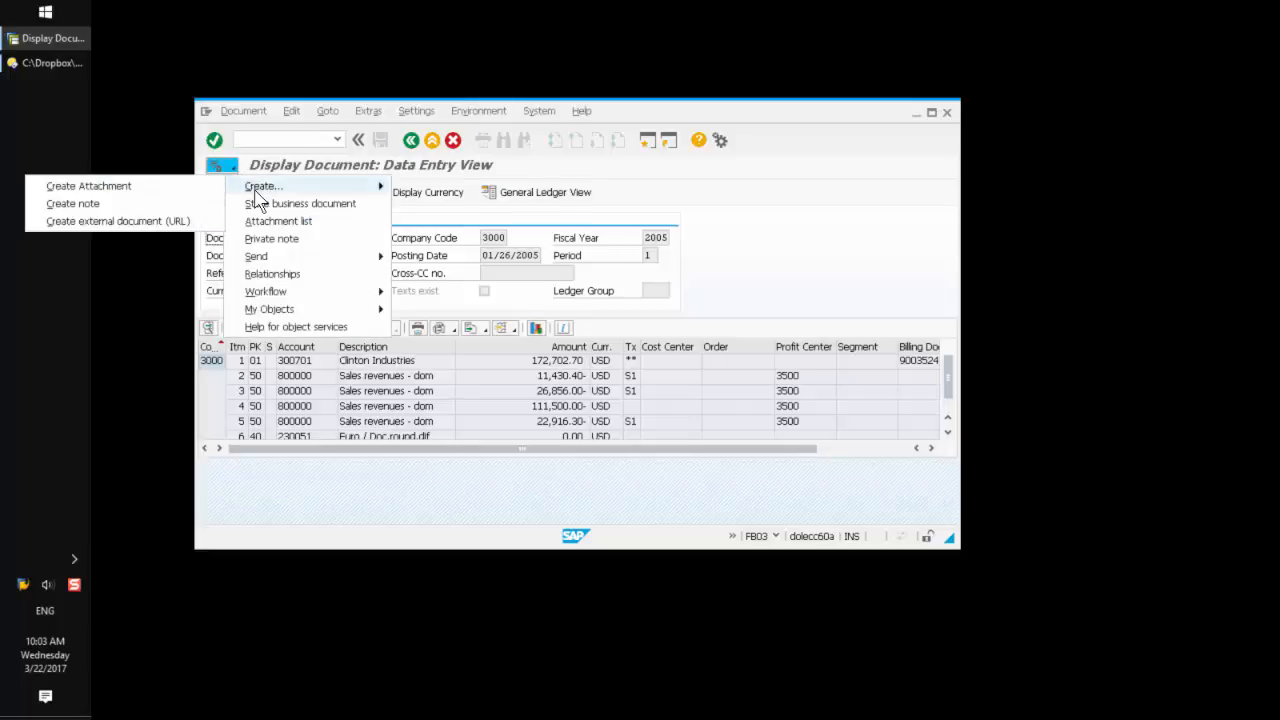
{"action": "left_click", "coordinate": [162, 188]}
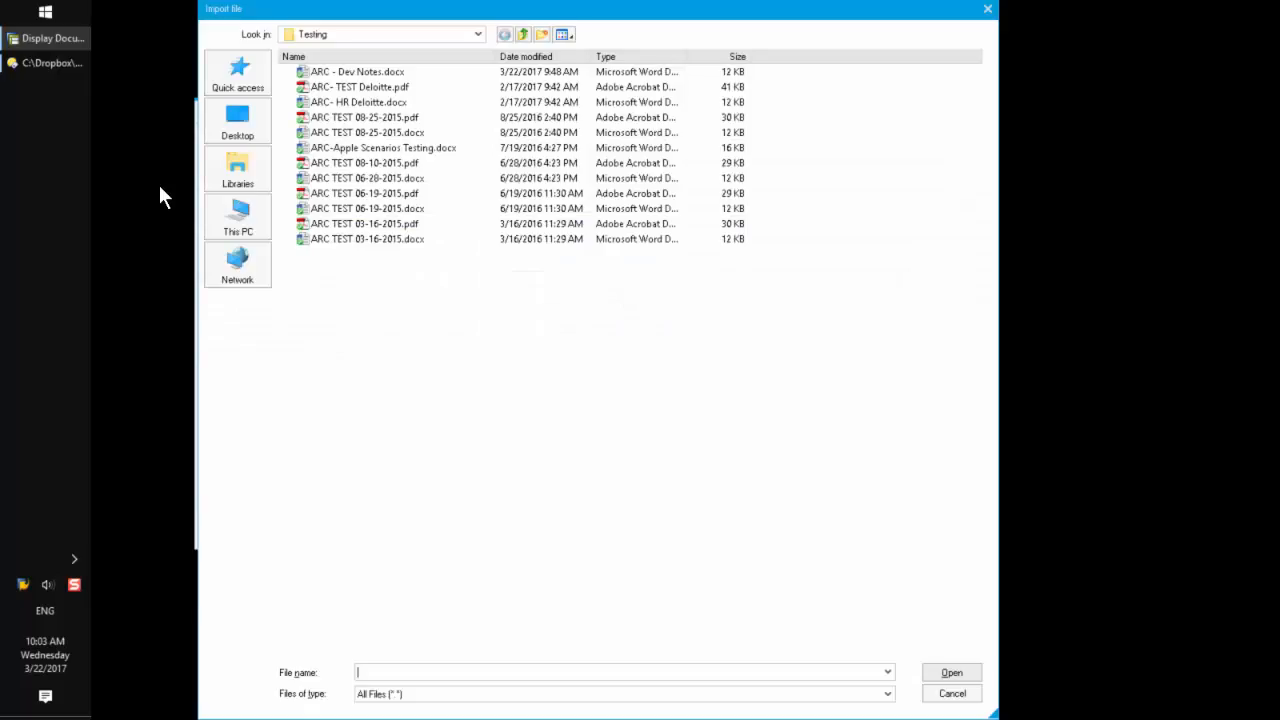
{"action": "left_click", "coordinate": [358, 168]}
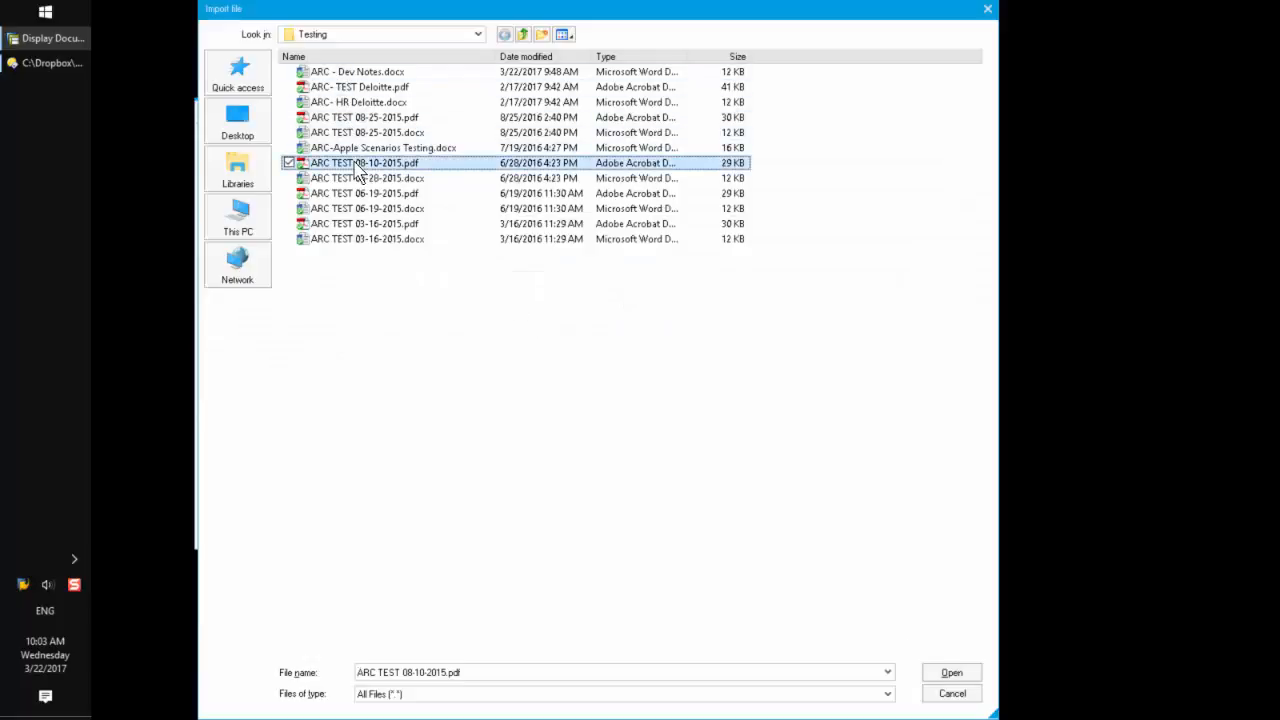
{"action": "double_click", "coordinate": [358, 170]}
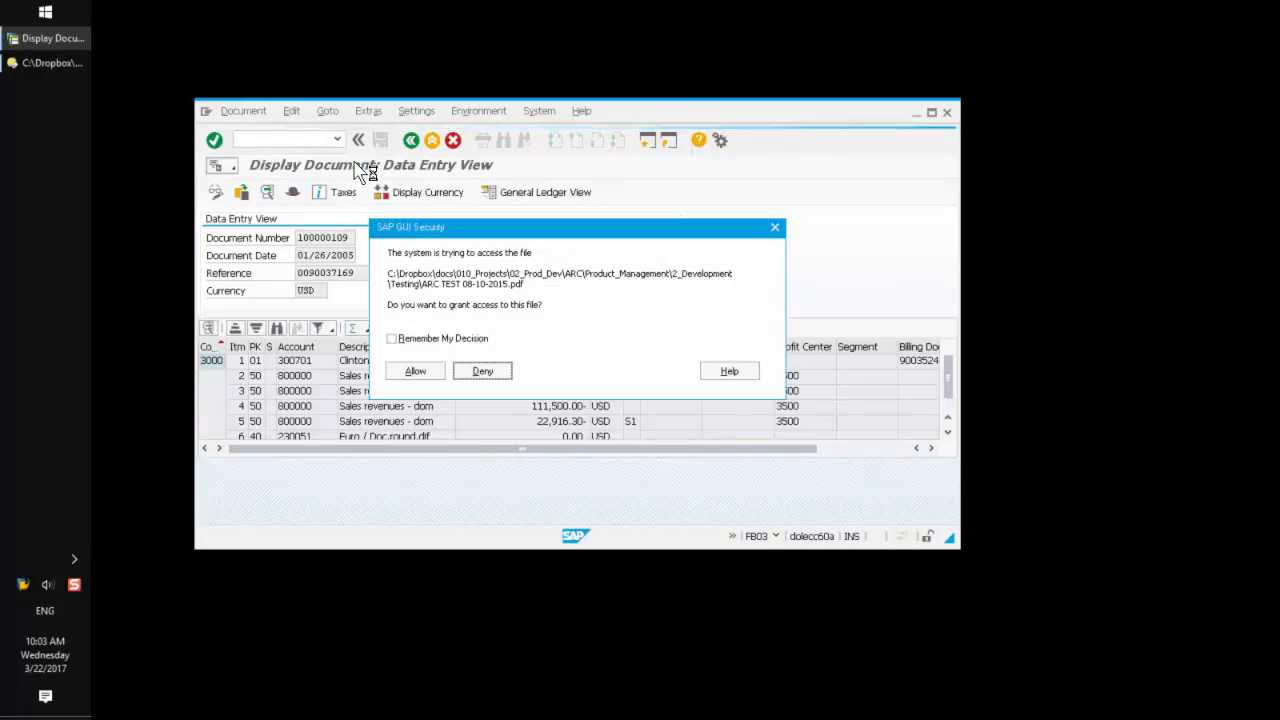
{"action": "left_click", "coordinate": [420, 374]}
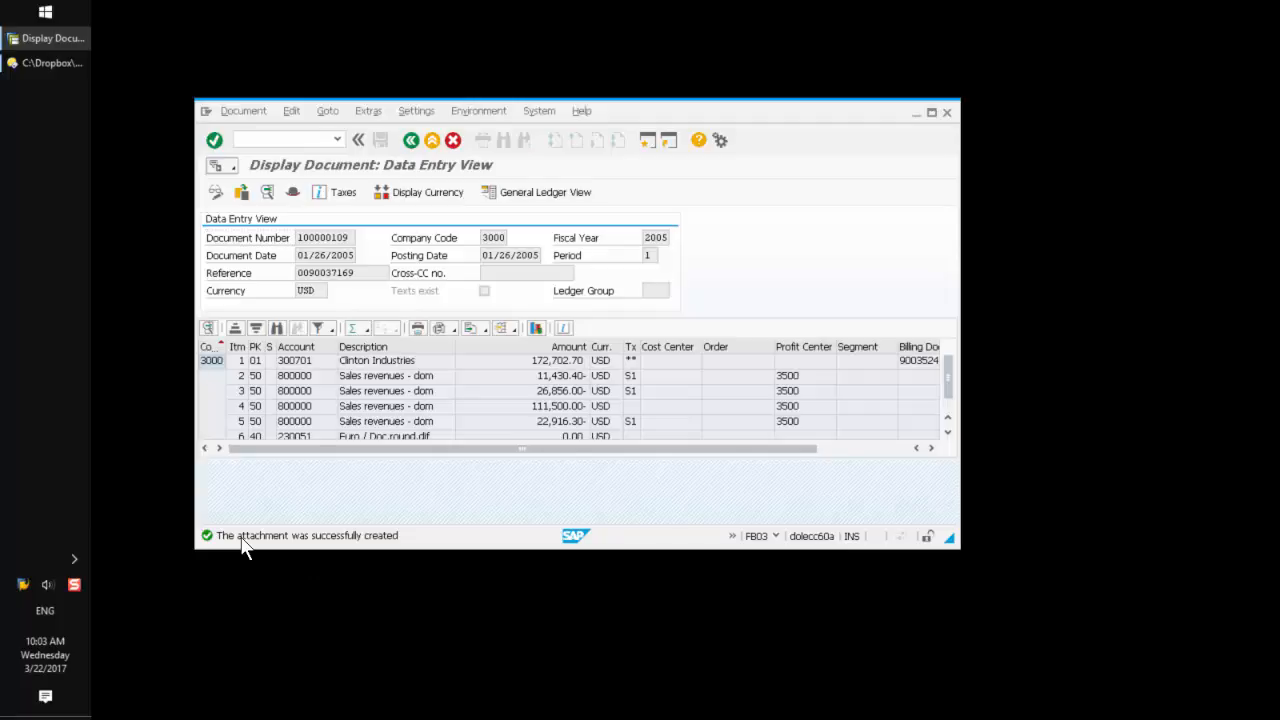
Step: Review the message details and reopen the attachment list to check the new ARC TEST 08-10-2015 attachment
{"action": "double_click", "coordinate": [242, 538]}
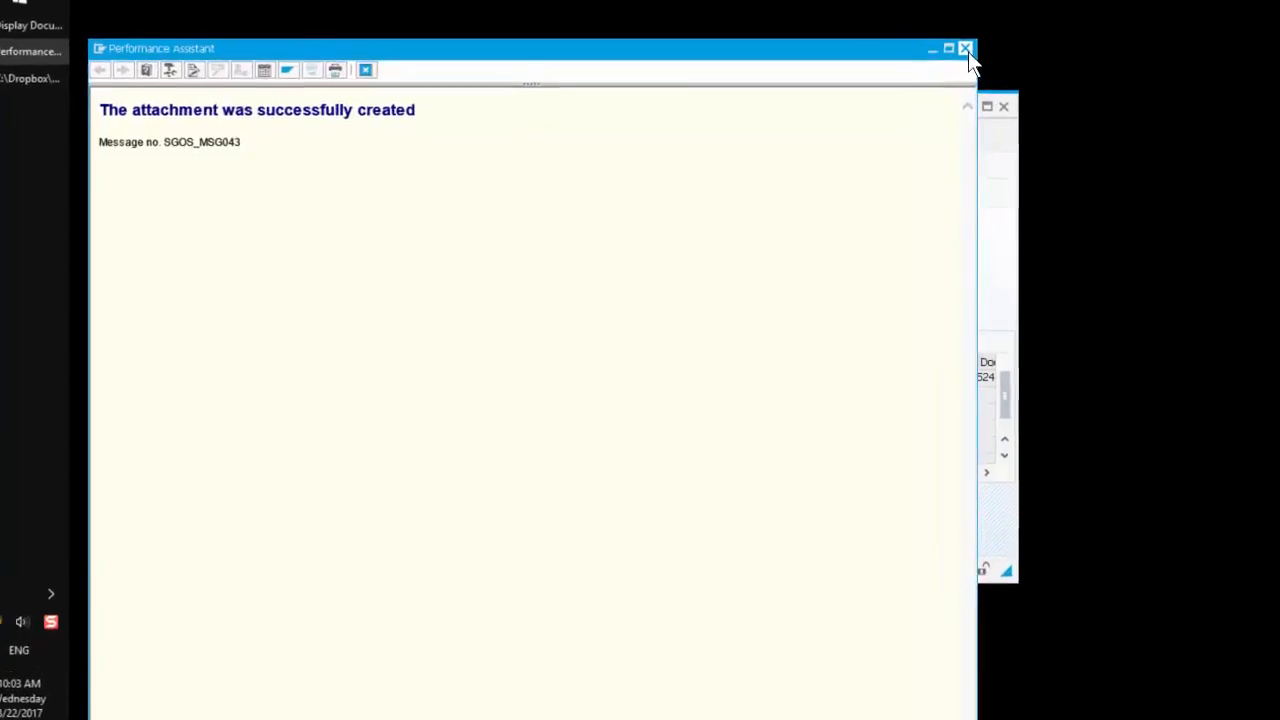
{"action": "left_click", "coordinate": [965, 48]}
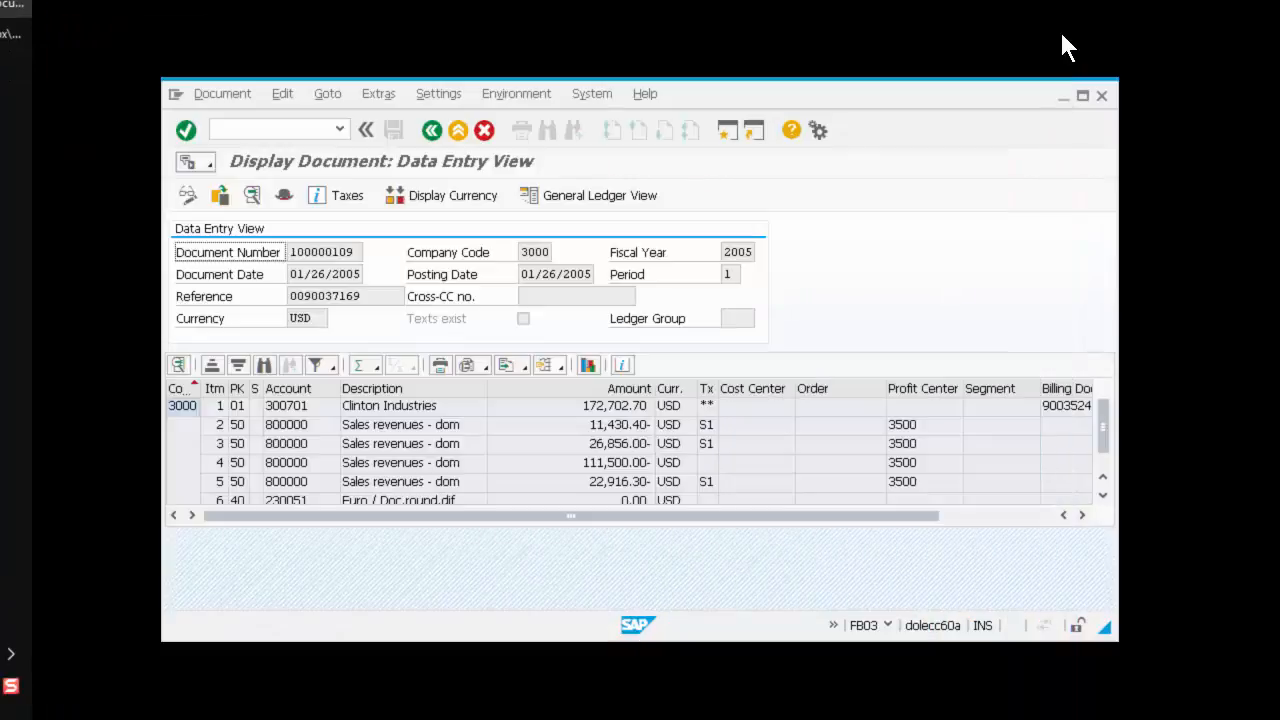
{"action": "left_click", "coordinate": [213, 166]}
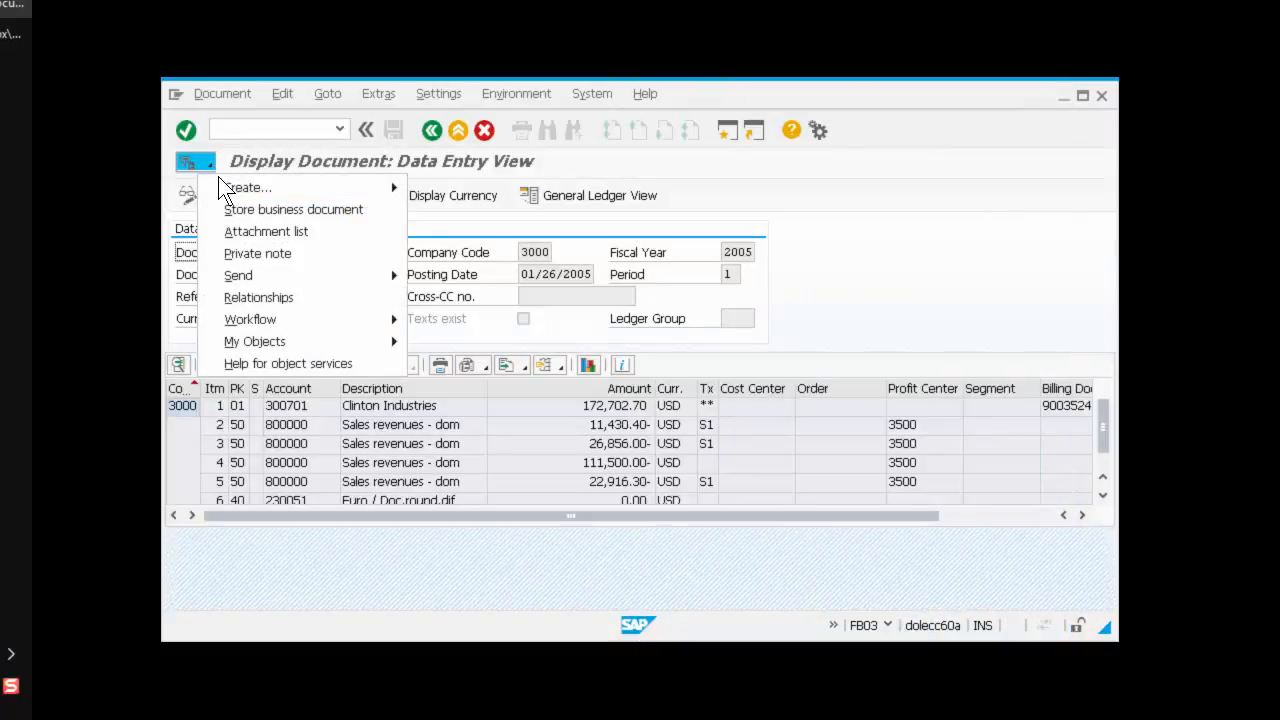
{"action": "left_click", "coordinate": [238, 231]}
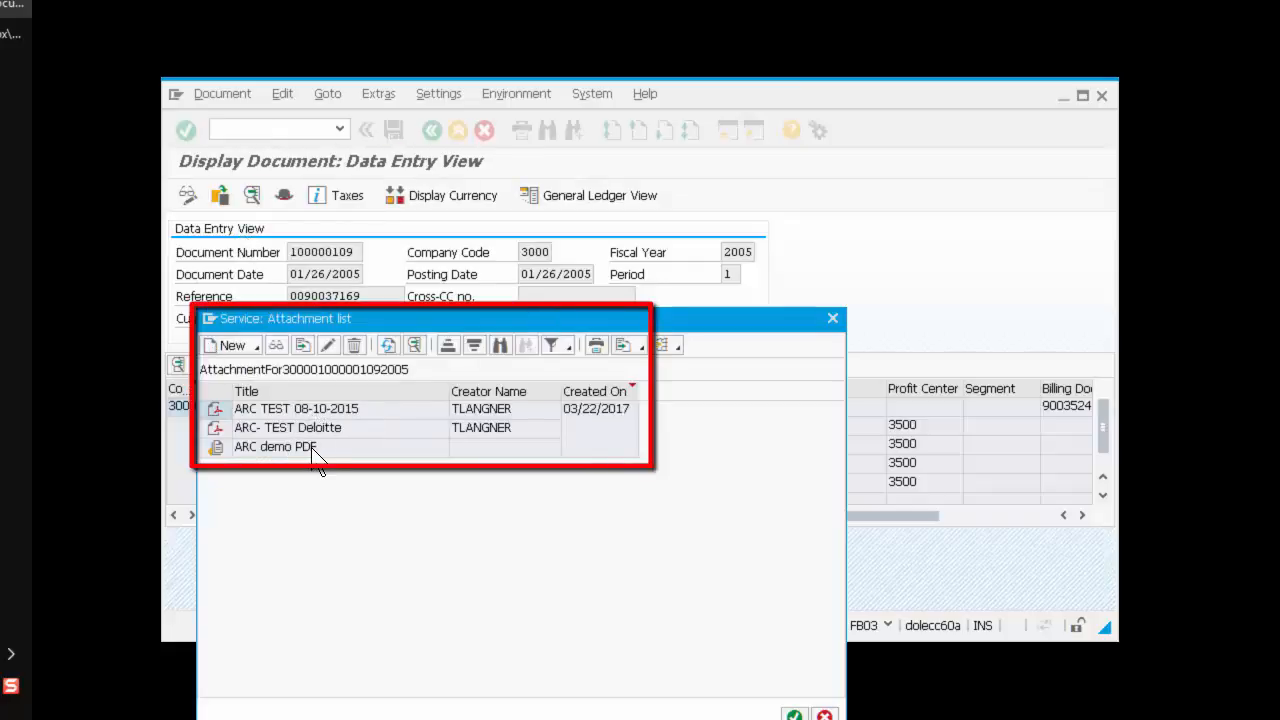
{"action": "left_click", "coordinate": [356, 407]}
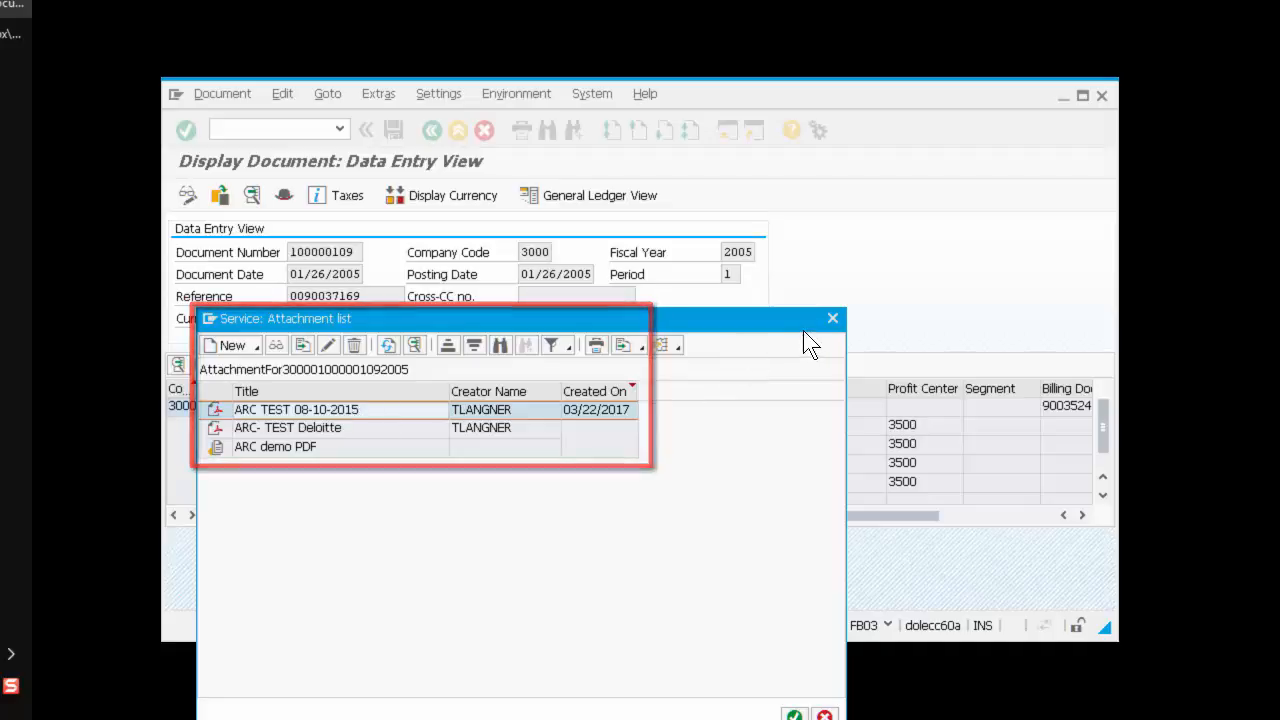
{"action": "left_click", "coordinate": [832, 319]}
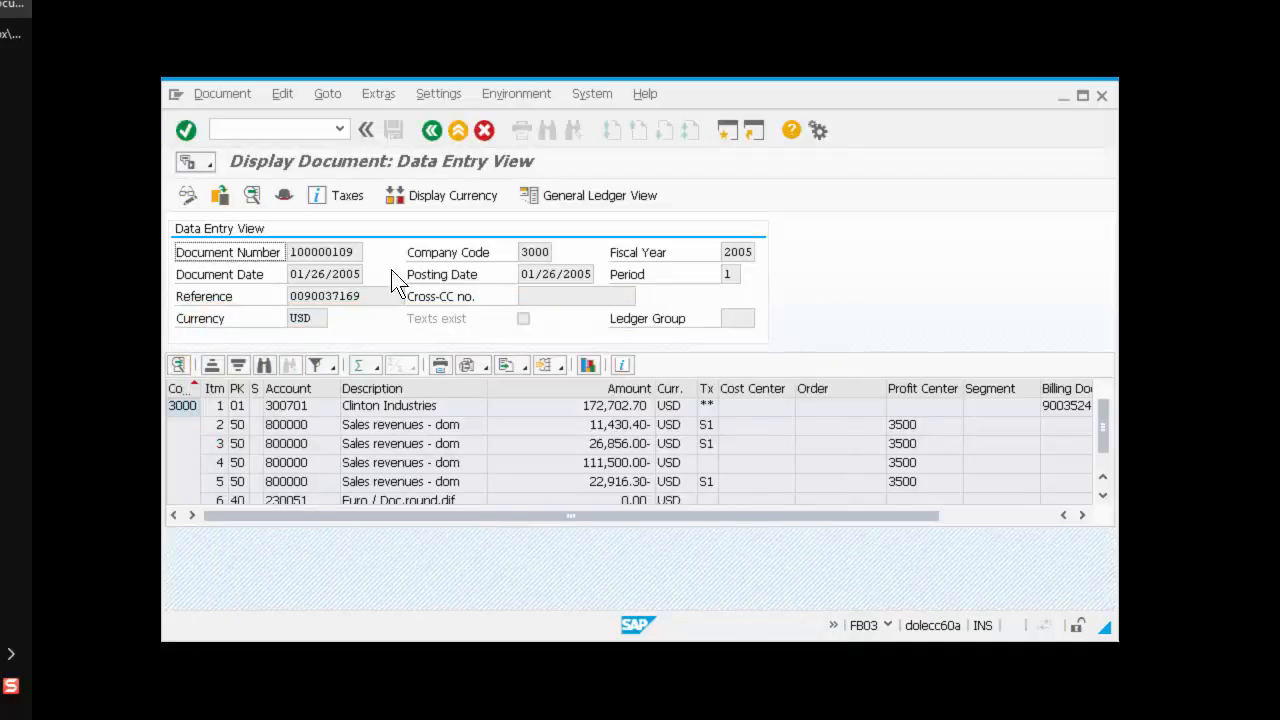
Step: Start transaction SARA for Archive Administration of archiving object FI_DOCUMNT
{"action": "left_click", "coordinate": [274, 137]}
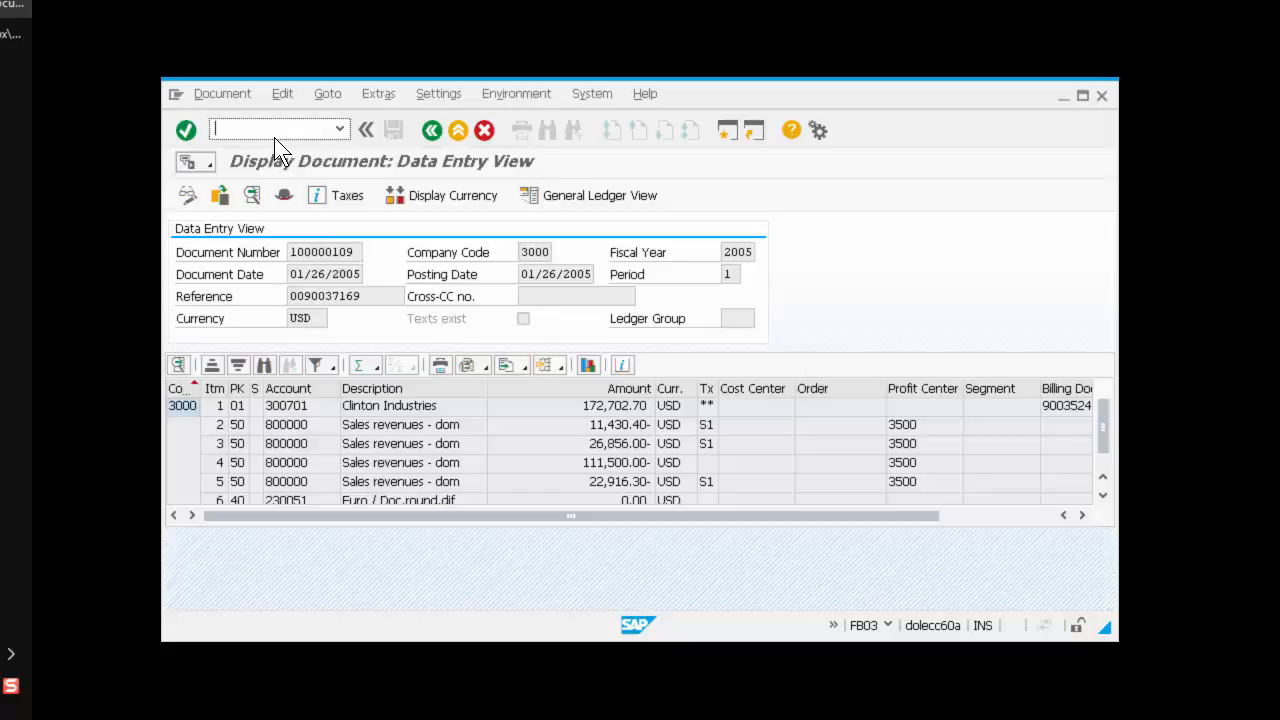
{"action": "type", "text": "/NSARA"}
{"action": "key", "text": "Return"}
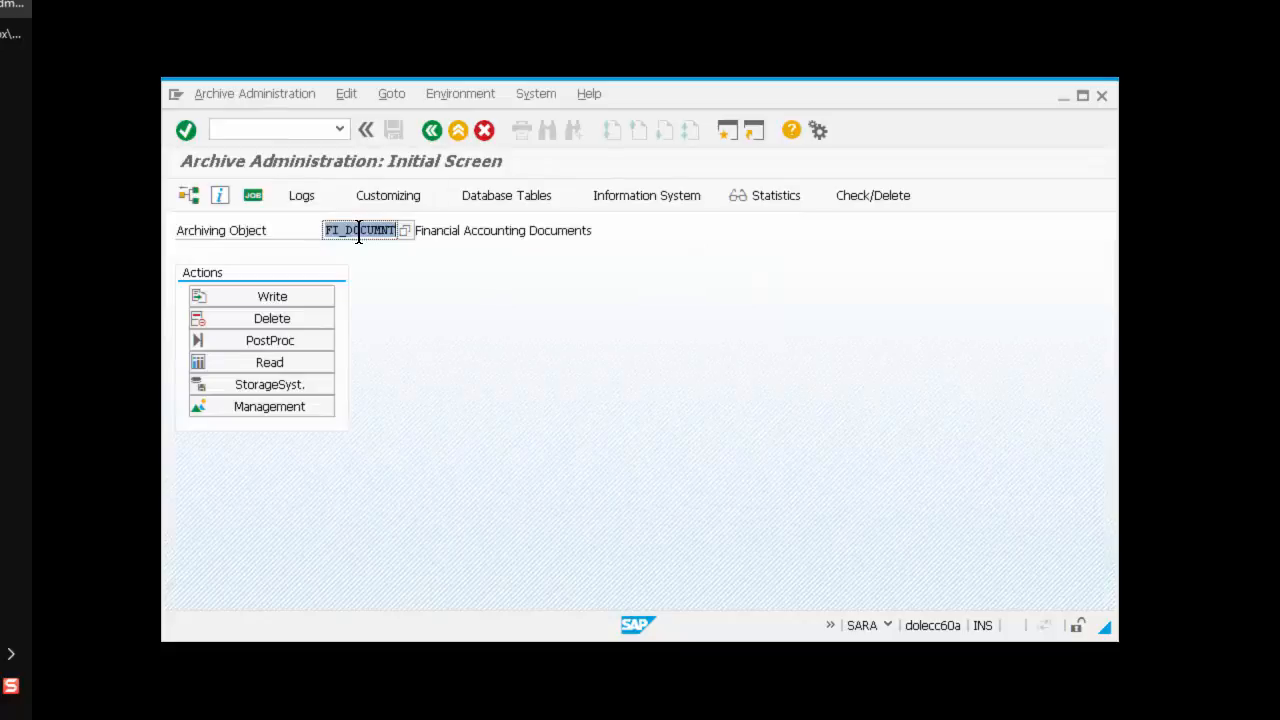
Step: Start the Write action, accept the incomplete-sessions warning, and choose variant TAMK0
{"action": "left_click", "coordinate": [308, 294]}
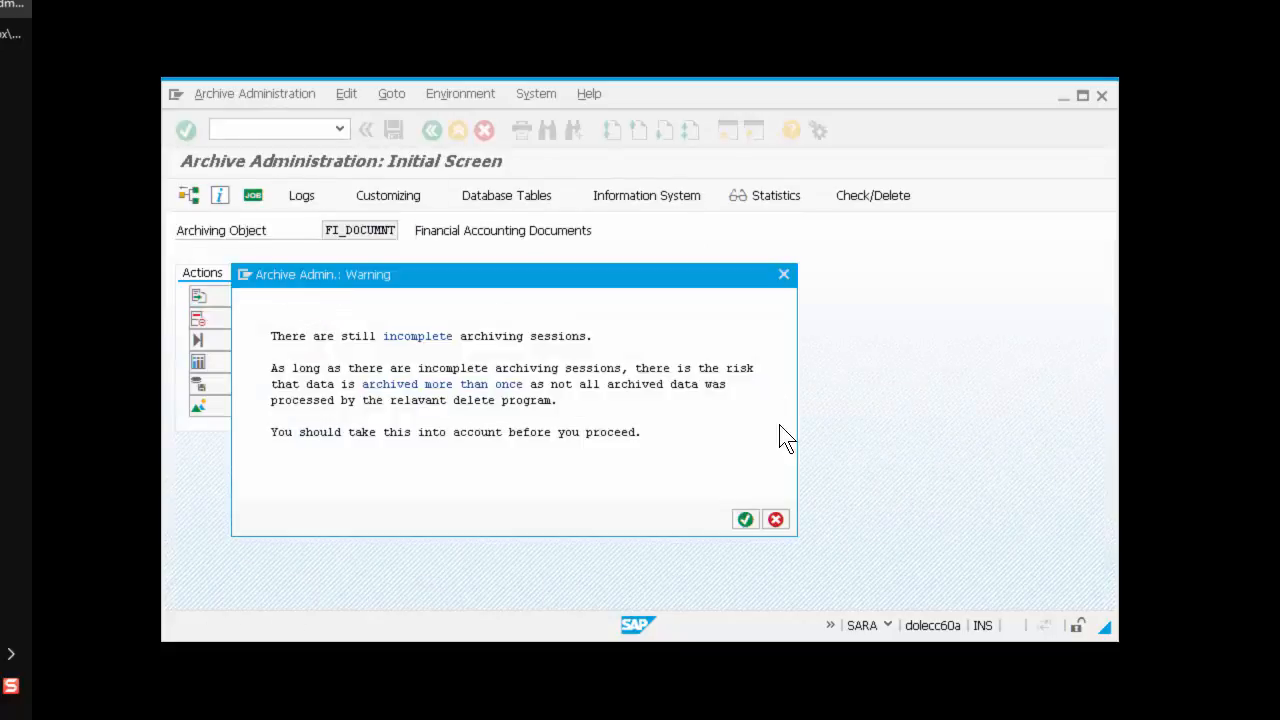
{"action": "left_click", "coordinate": [745, 520]}
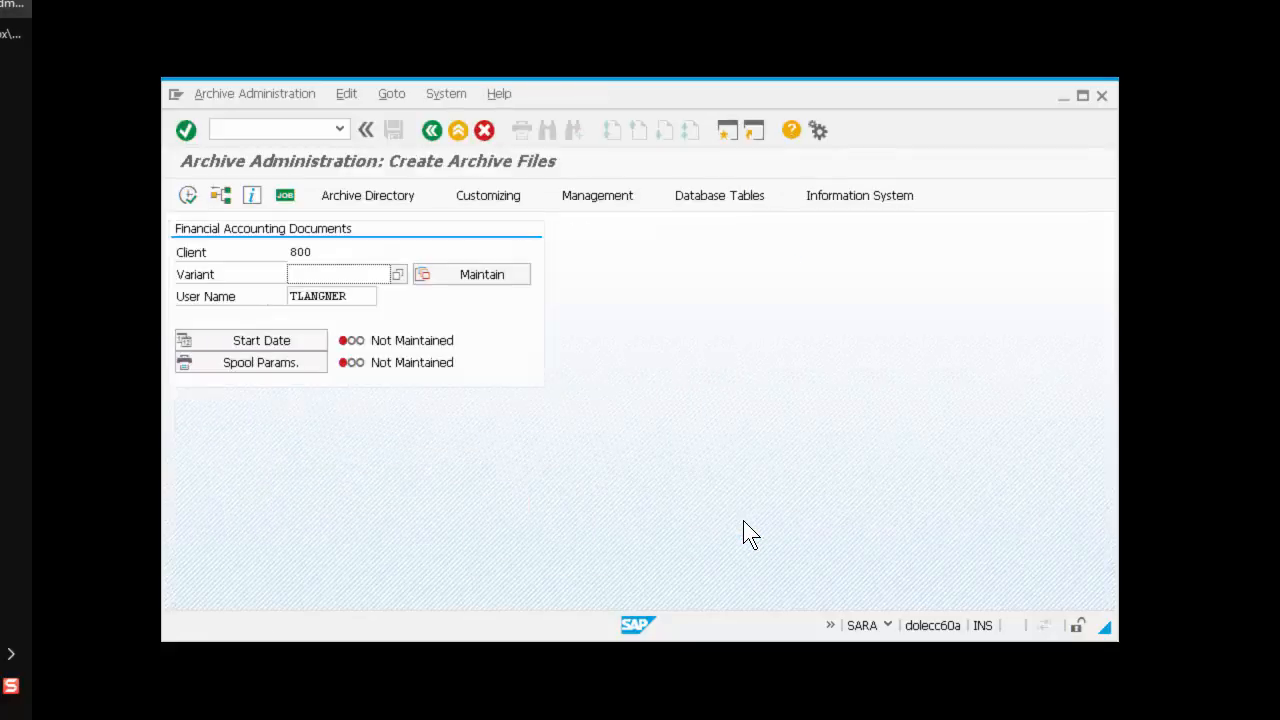
{"action": "left_click", "coordinate": [334, 274]}
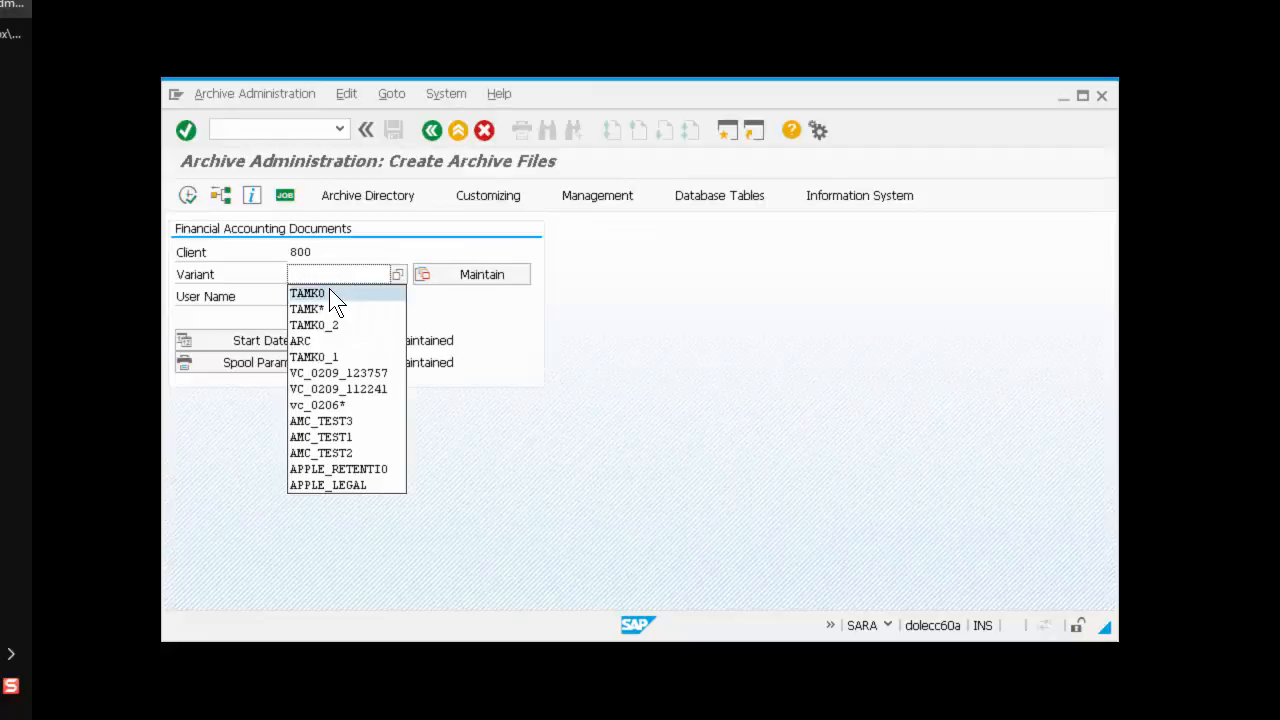
{"action": "key", "text": "Escape"}
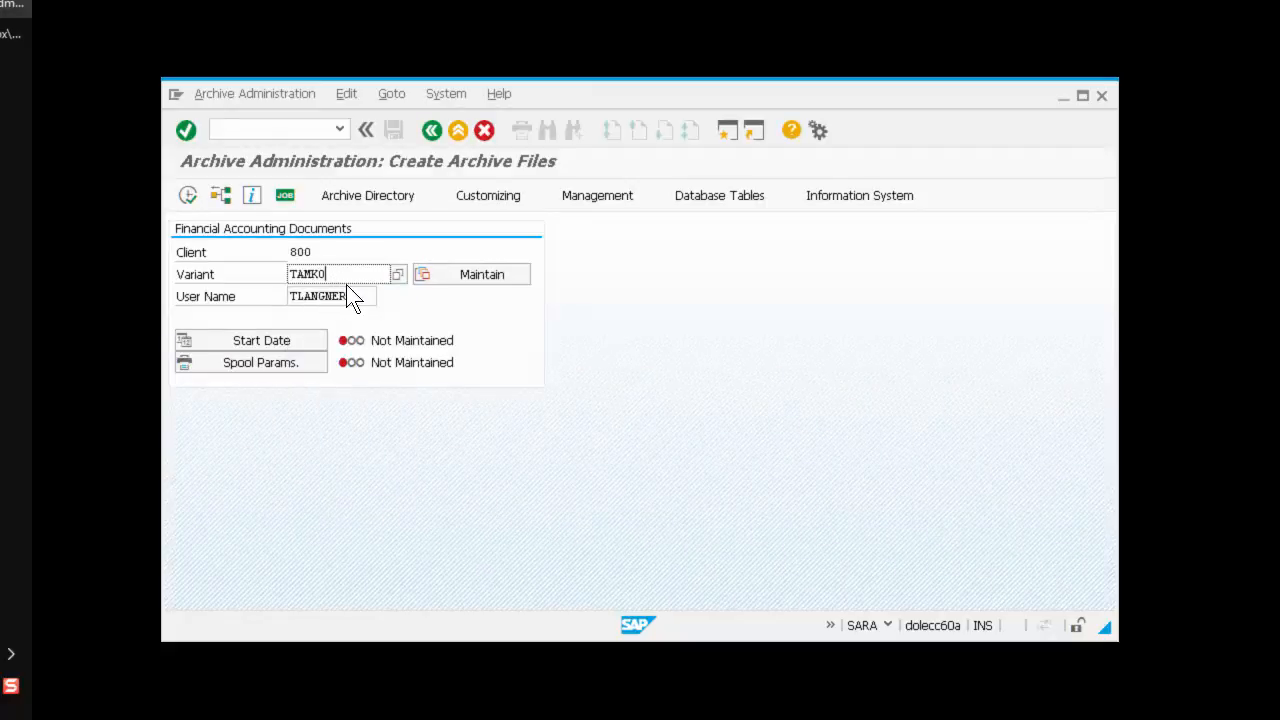
{"action": "key", "text": "shift+Home"}
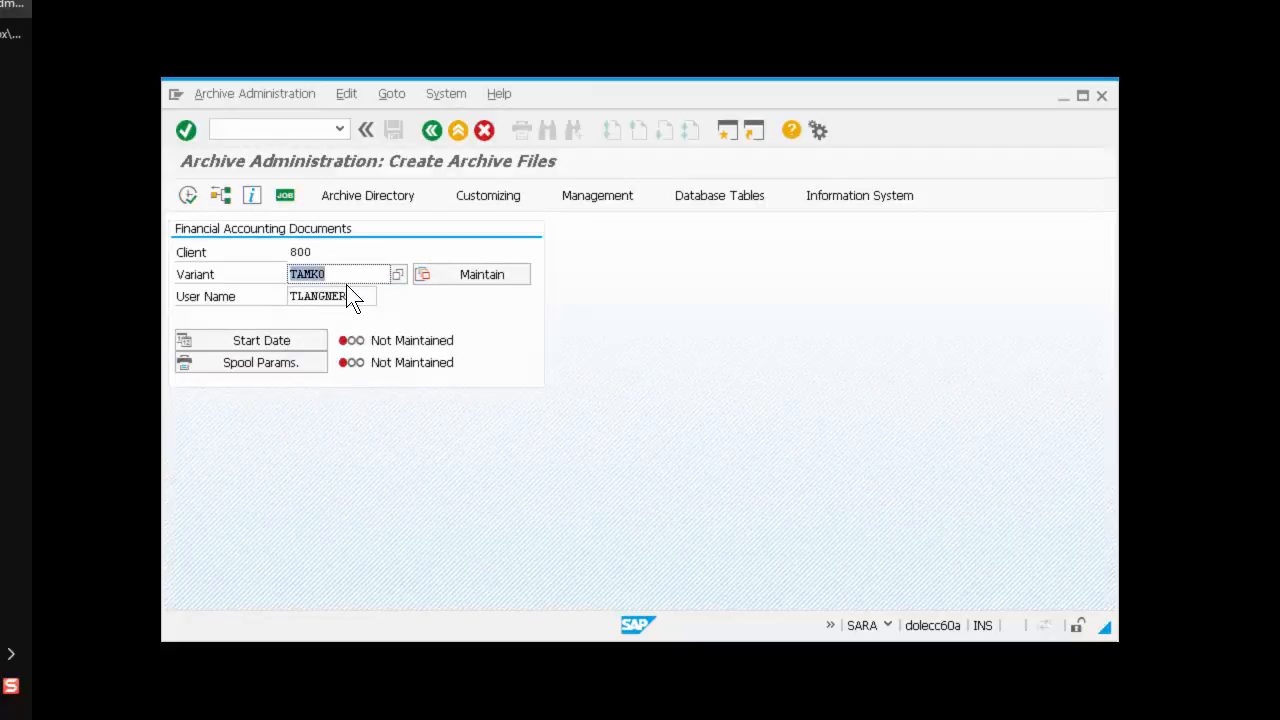
Step: Set the start date to Immediate and accept the spool parameters with output device LOCL
{"action": "left_click", "coordinate": [305, 341]}
{"action": "left_click", "coordinate": [241, 284]}
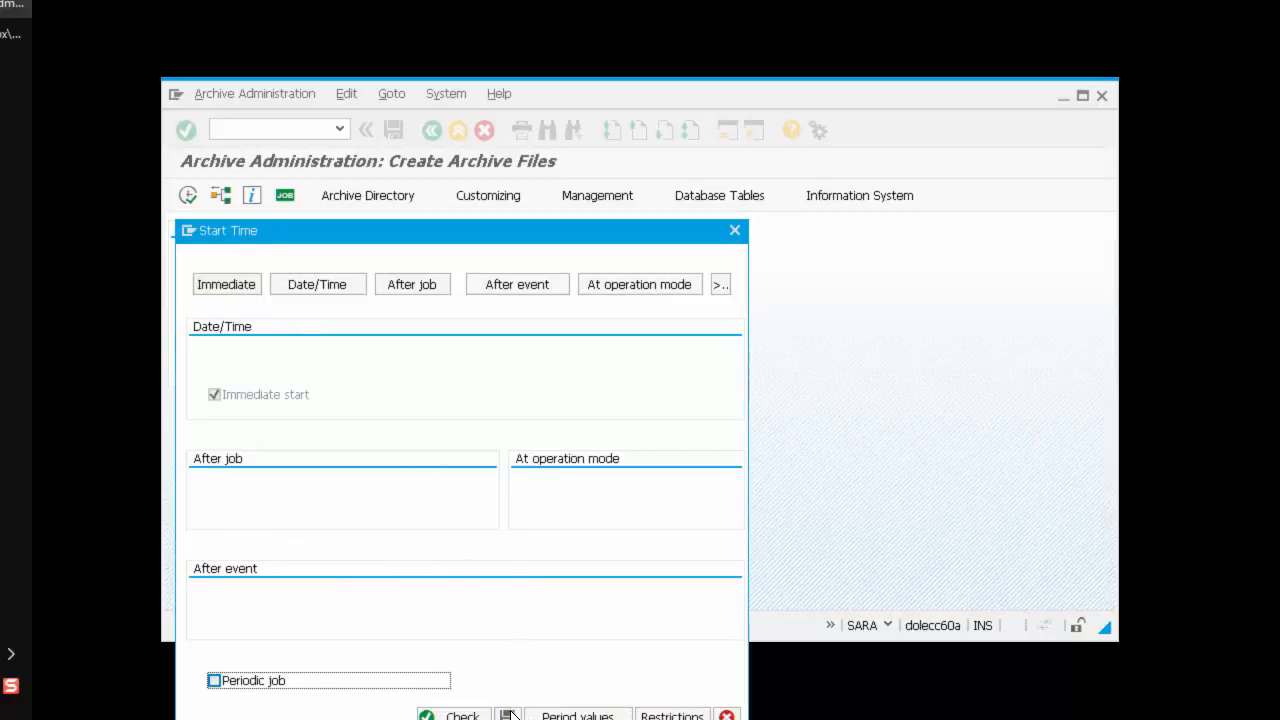
{"action": "left_click", "coordinate": [508, 715]}
{"action": "left_click", "coordinate": [269, 362]}
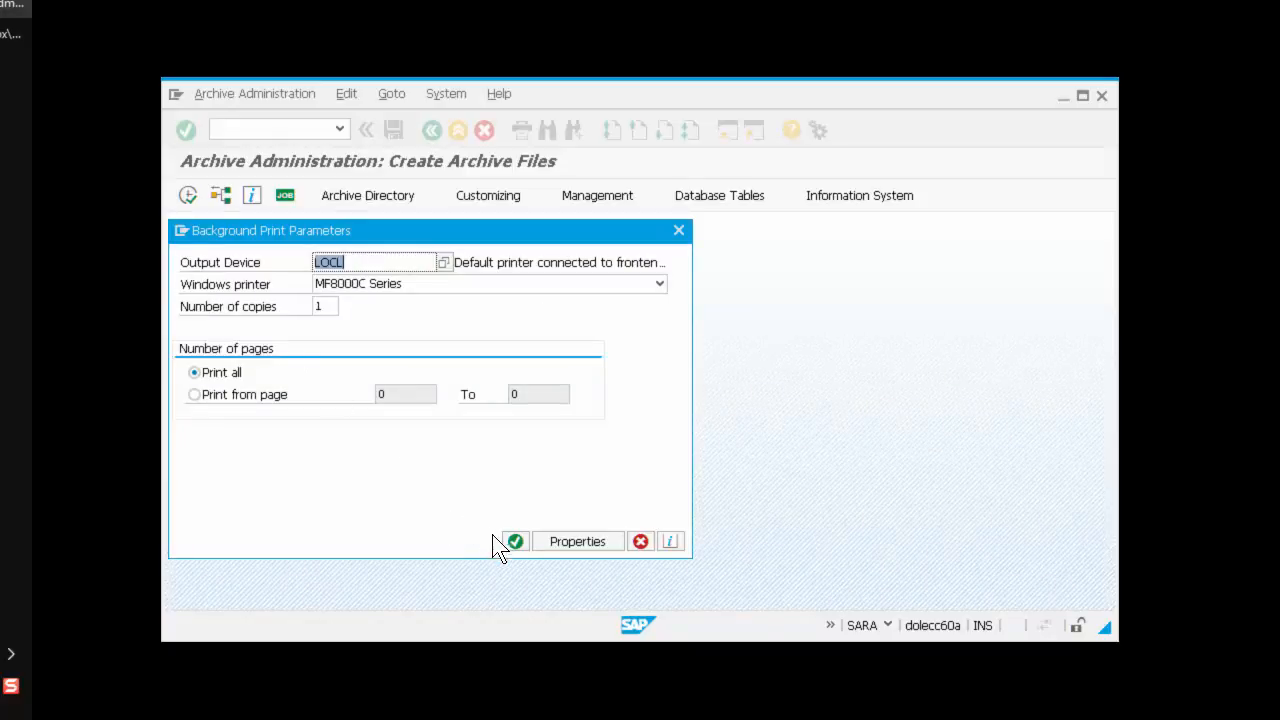
{"action": "left_click", "coordinate": [514, 541]}
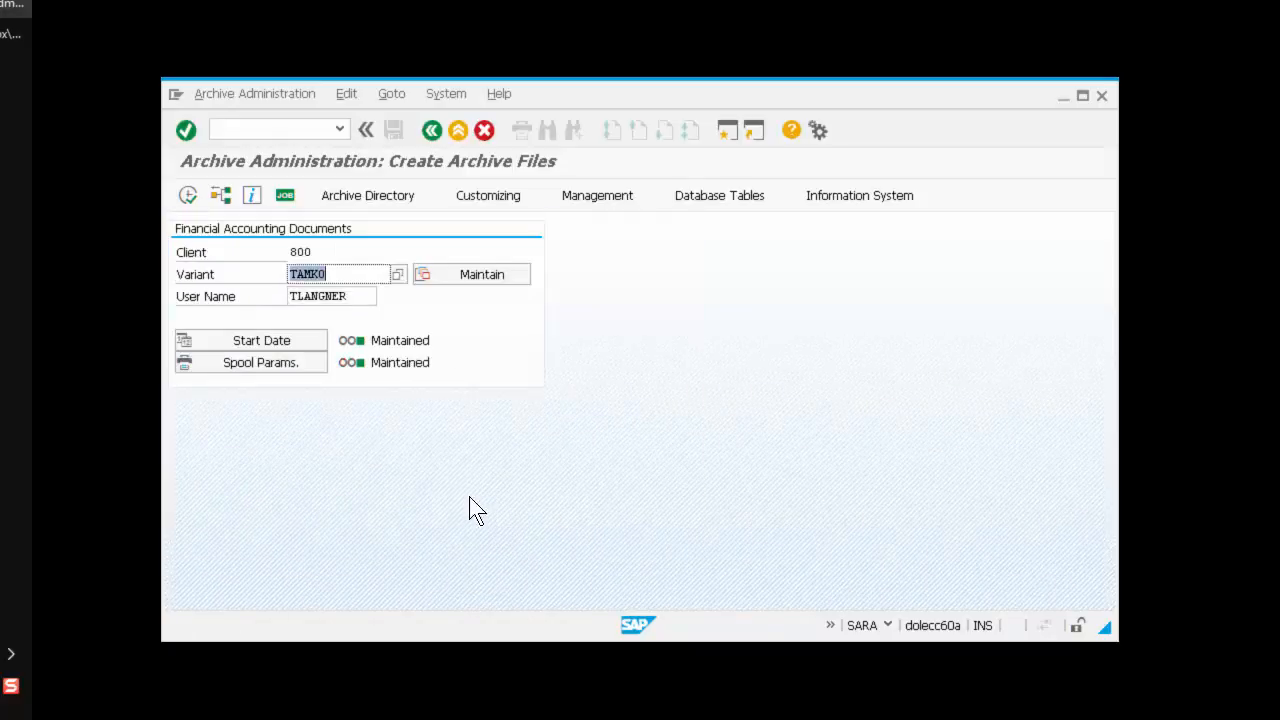
Step: Execute the archiving write job, confirming the variant caution, and open the job overview
{"action": "left_click", "coordinate": [189, 197]}
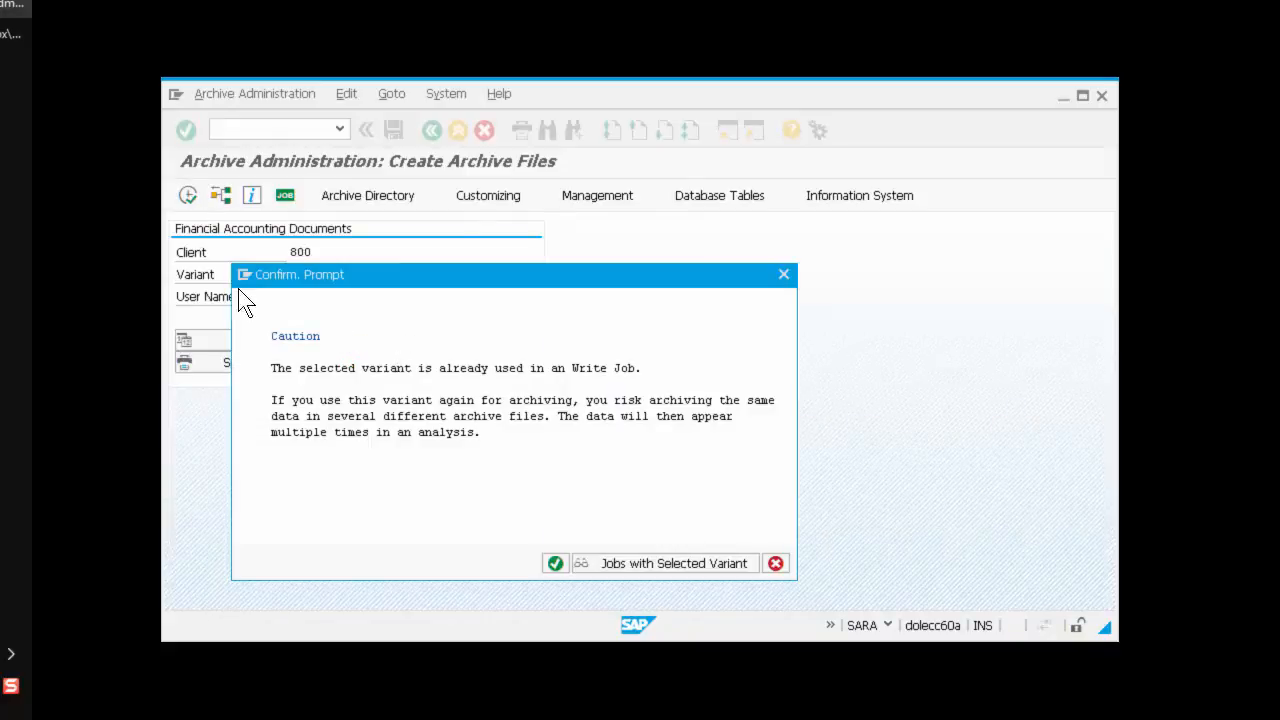
{"action": "left_click", "coordinate": [555, 563]}
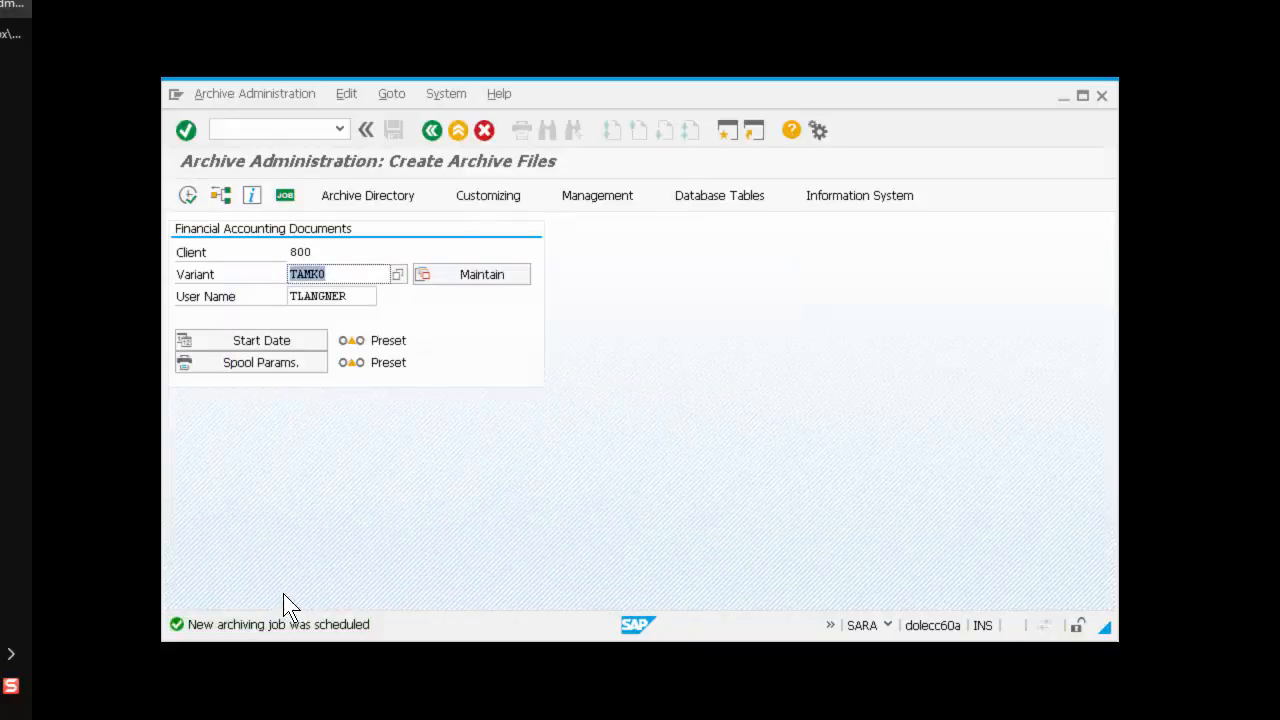
{"action": "left_click", "coordinate": [284, 196]}
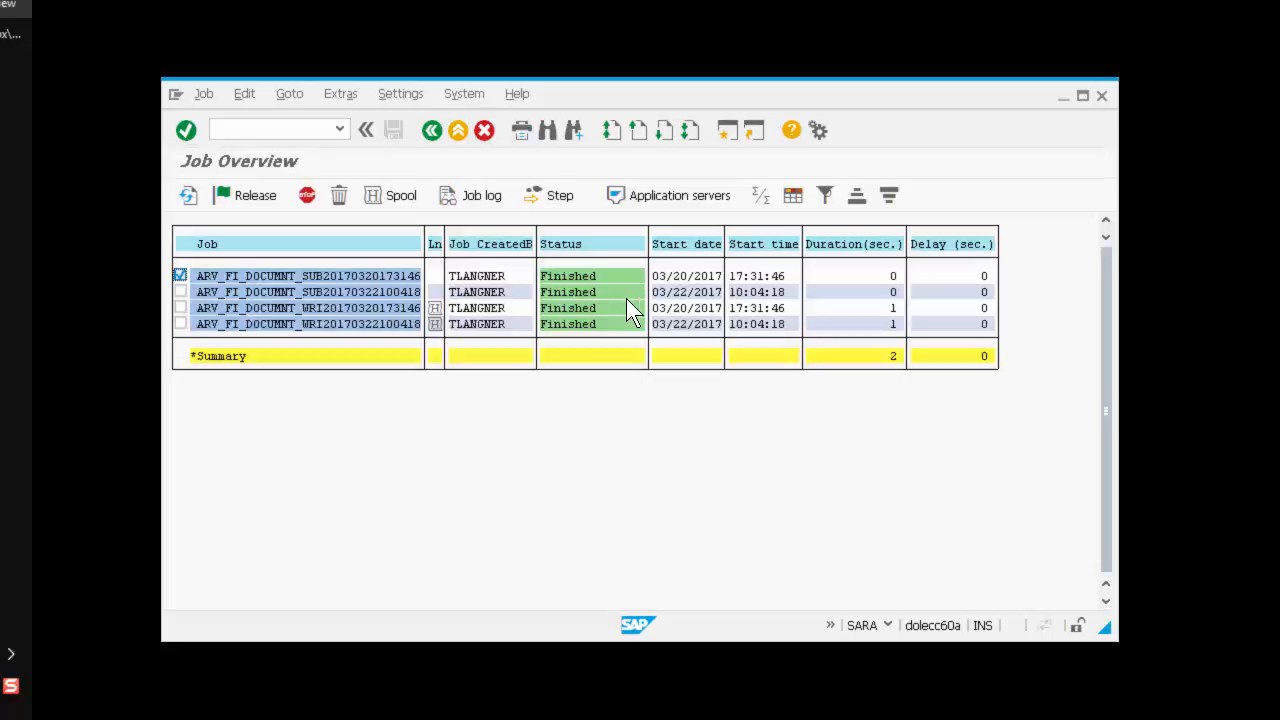
Step: Open the spool request of the latest FI_DOCUMNT write job to review its archiving statistics
{"action": "left_click", "coordinate": [179, 323]}
{"action": "left_click", "coordinate": [181, 273]}
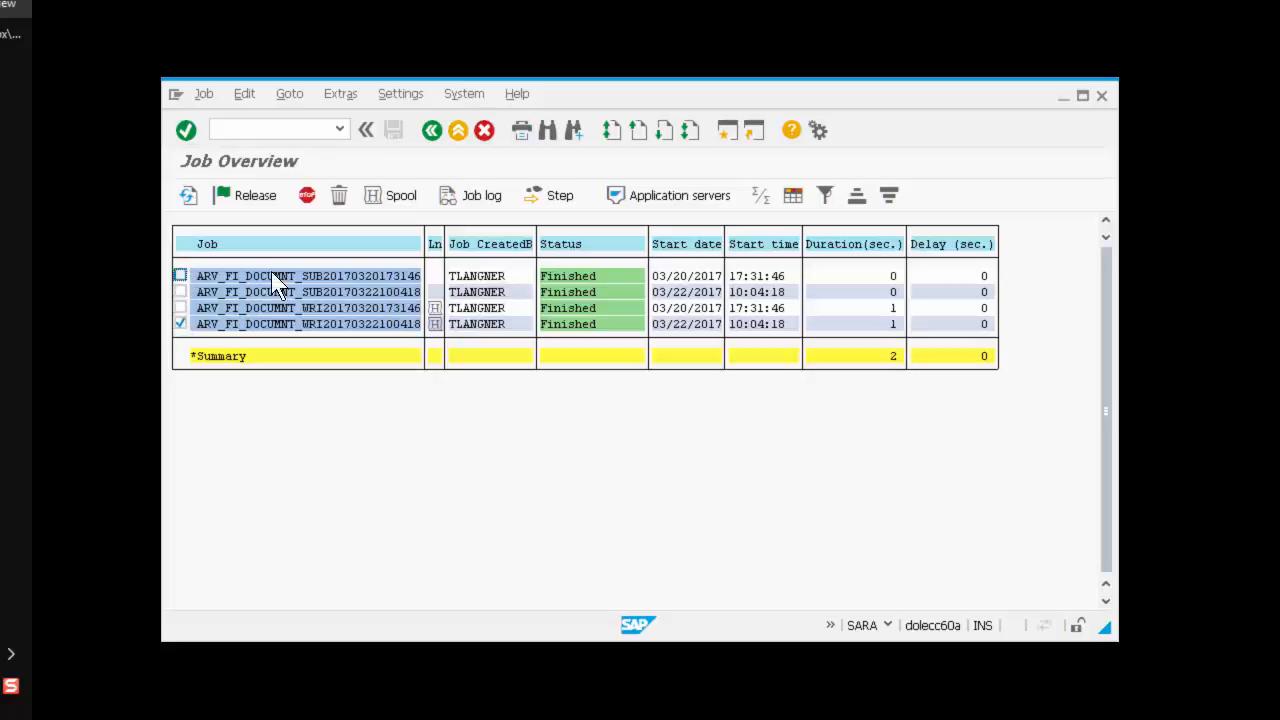
{"action": "left_click", "coordinate": [378, 194]}
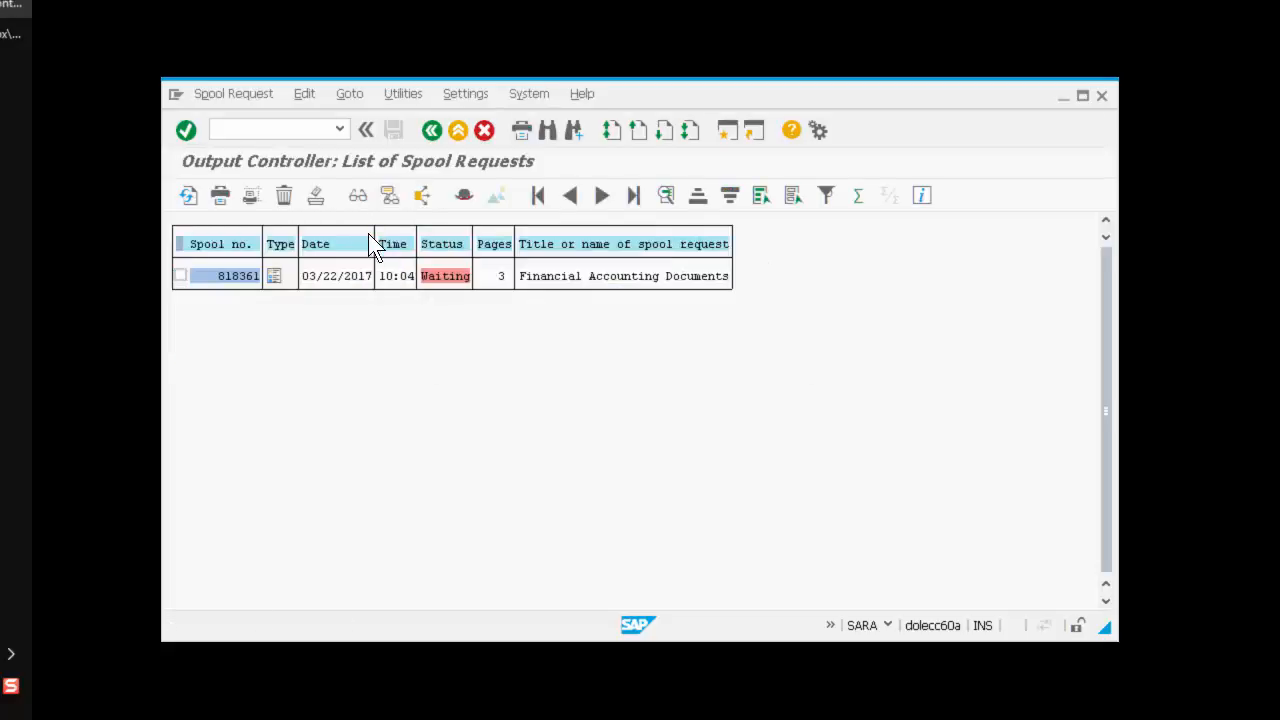
{"action": "left_click", "coordinate": [279, 277]}
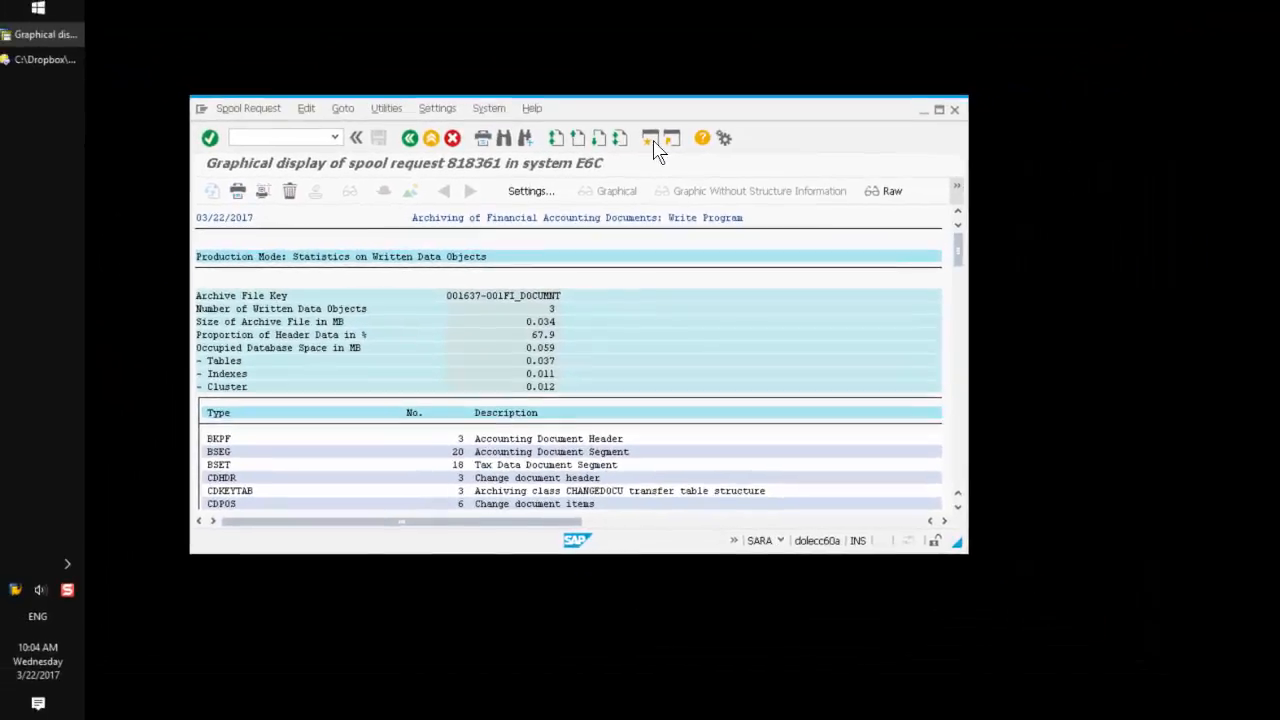
Step: Open a new session and start transaction /N/AS_AFB for the Archive File Browser
{"action": "left_click", "coordinate": [652, 140]}
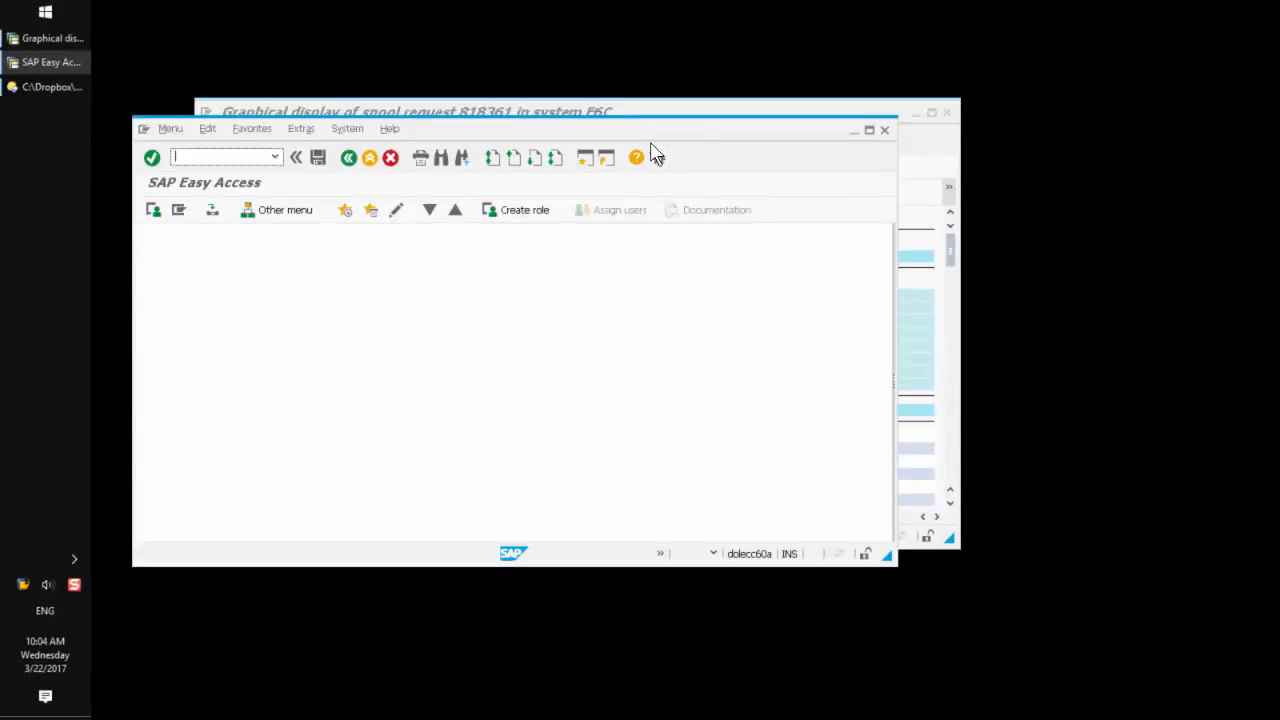
{"action": "left_click", "coordinate": [276, 159]}
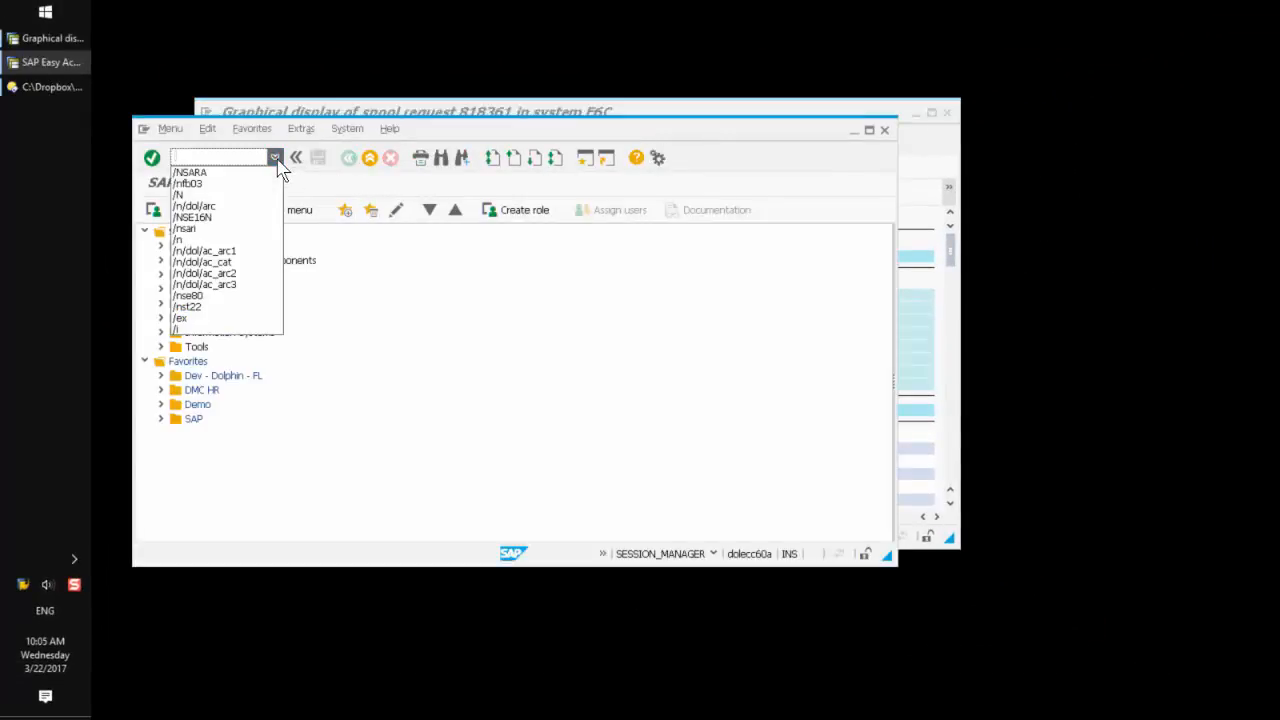
{"action": "left_click", "coordinate": [234, 195]}
{"action": "left_click", "coordinate": [209, 156]}
{"action": "type", "text": "/AS"}
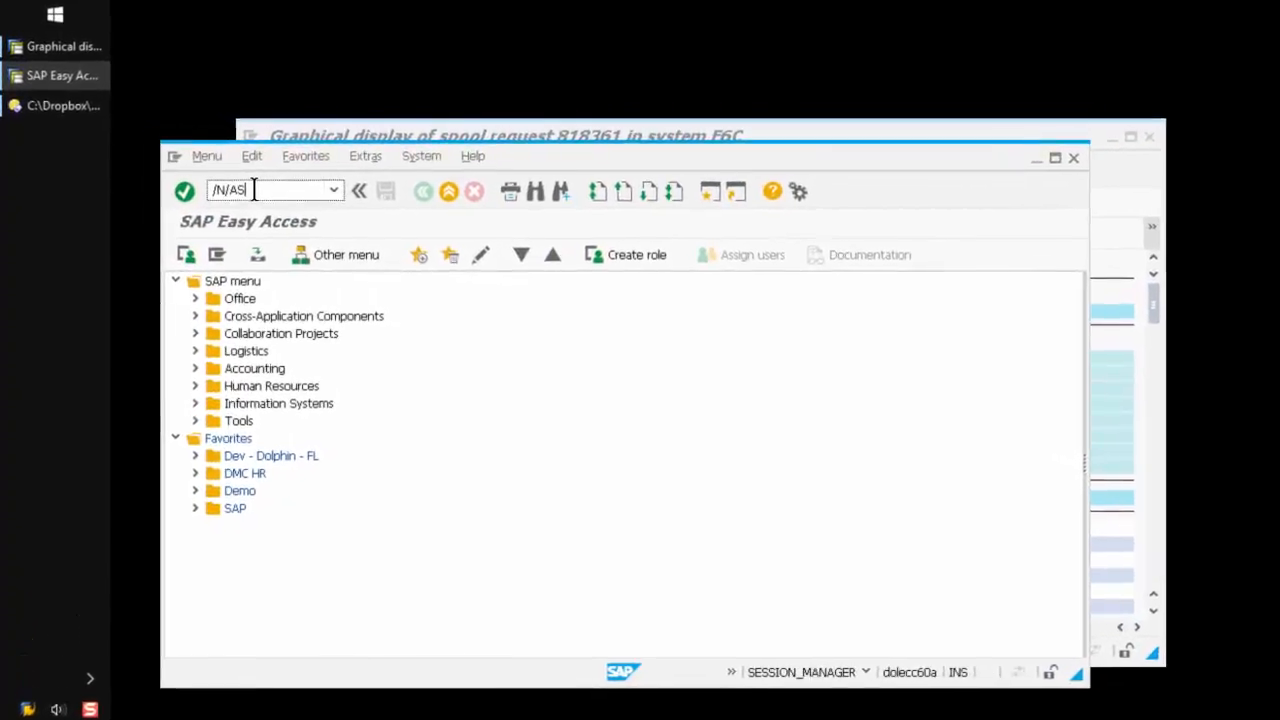
{"action": "type", "text": "_AFB"}
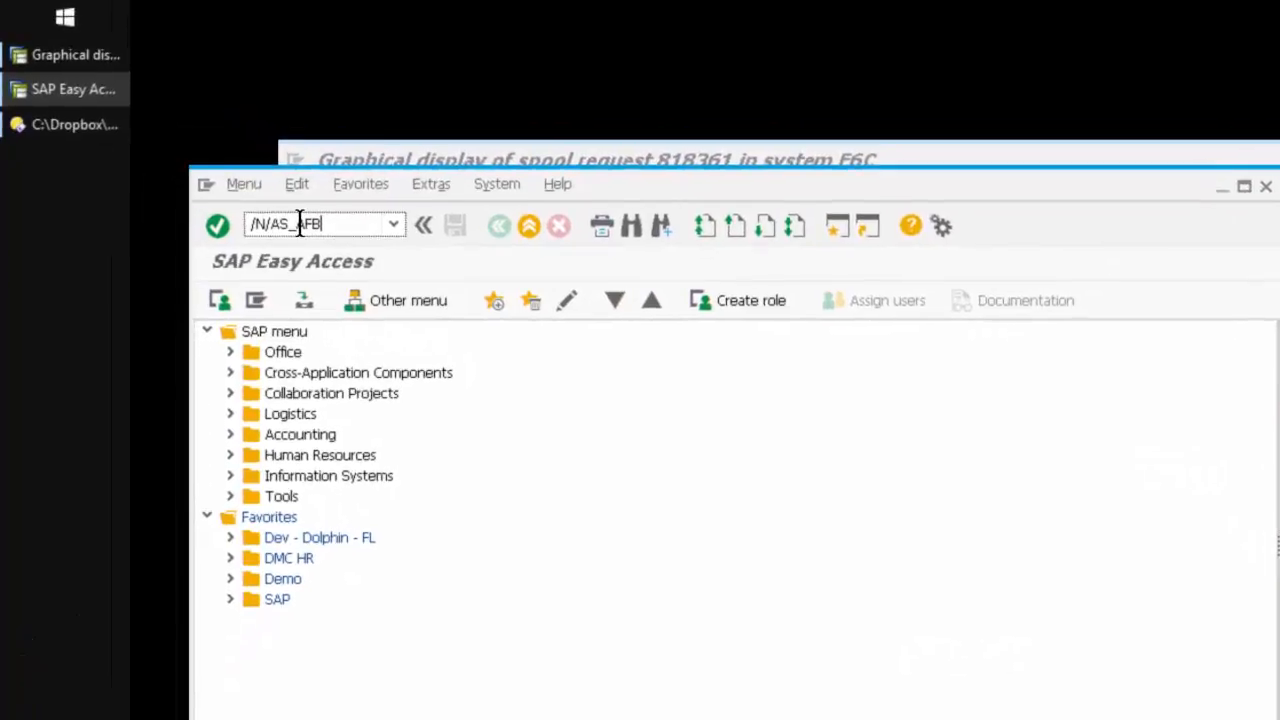
{"action": "key", "text": "Return"}
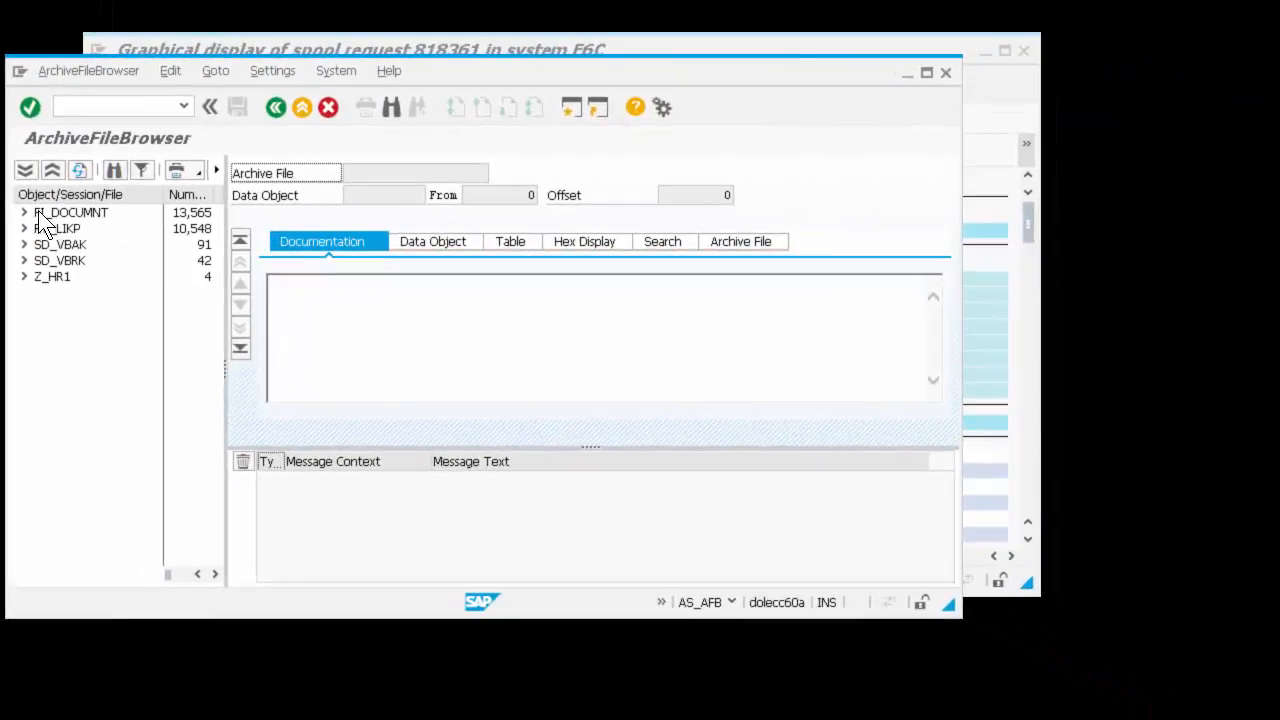
Step: Expand archiving object FI_DOCUMNT and session 001637, and select archive file 001637-001FI_DOCUMNT
{"action": "left_click", "coordinate": [23, 214]}
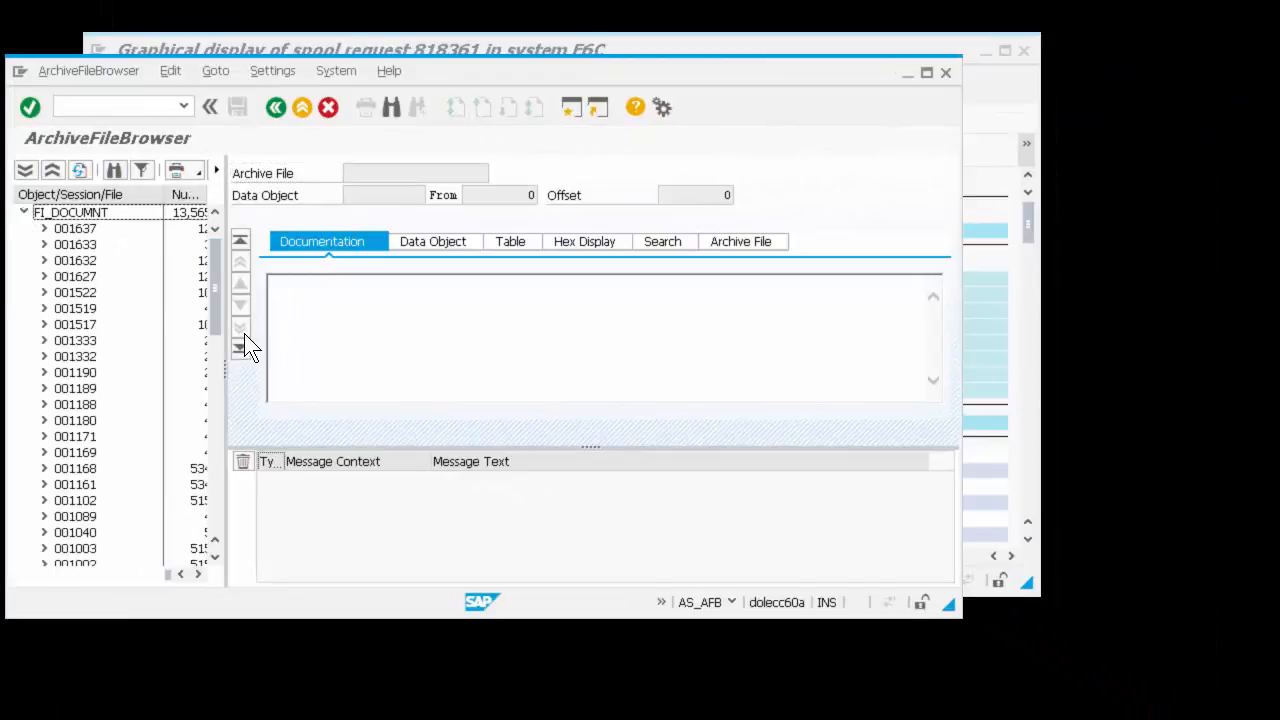
{"action": "left_click_drag", "start_coordinate": [319, 316], "coordinate": [707, 312]}
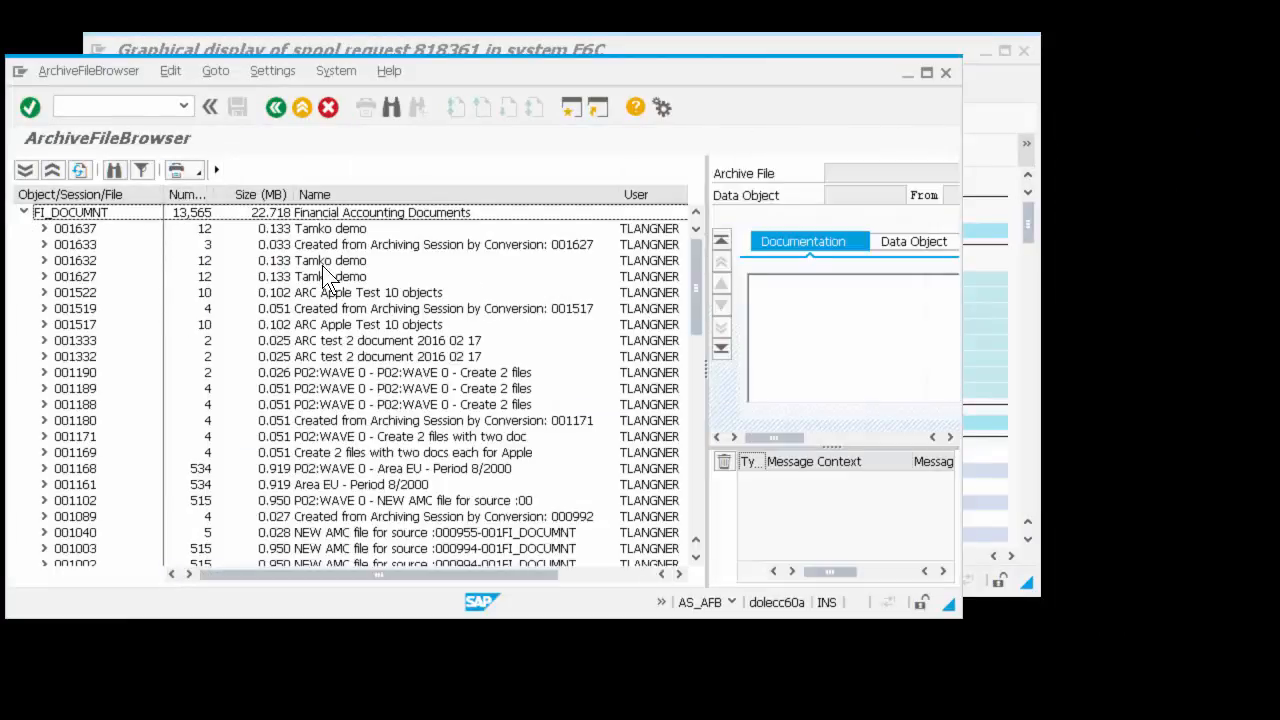
{"action": "left_click", "coordinate": [66, 228]}
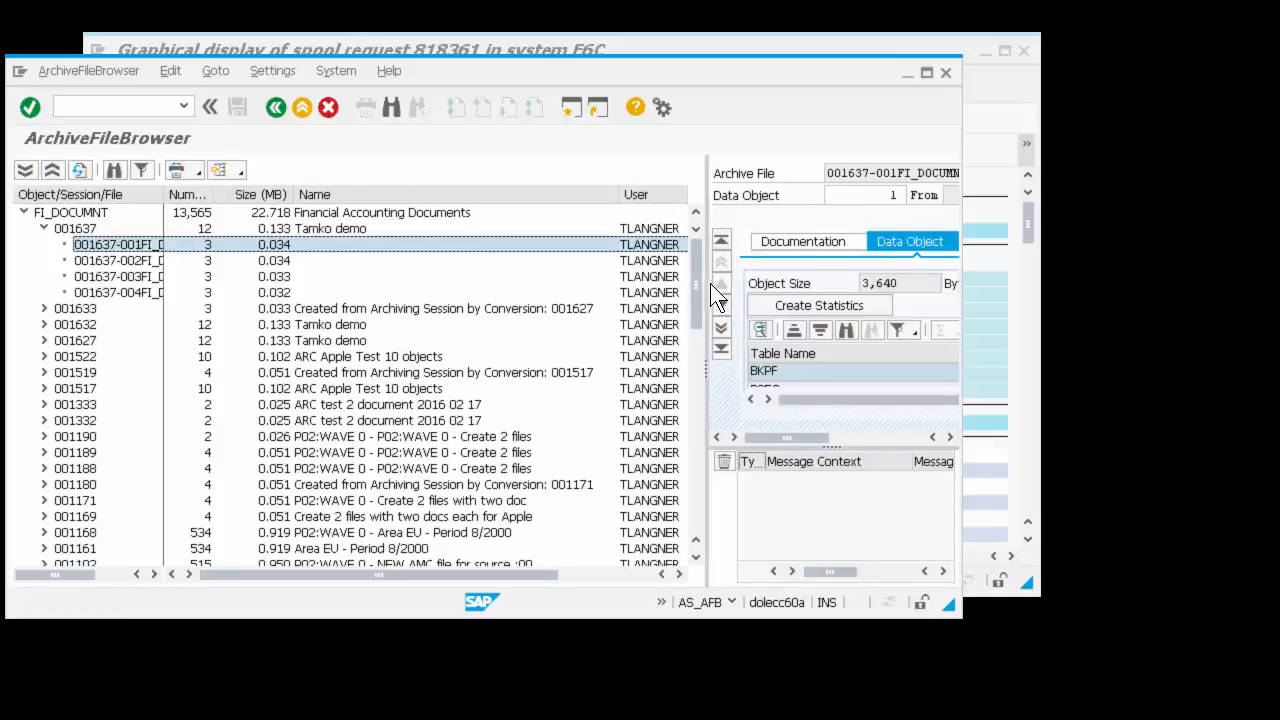
{"action": "left_click_drag", "start_coordinate": [708, 283], "coordinate": [866, 275]}
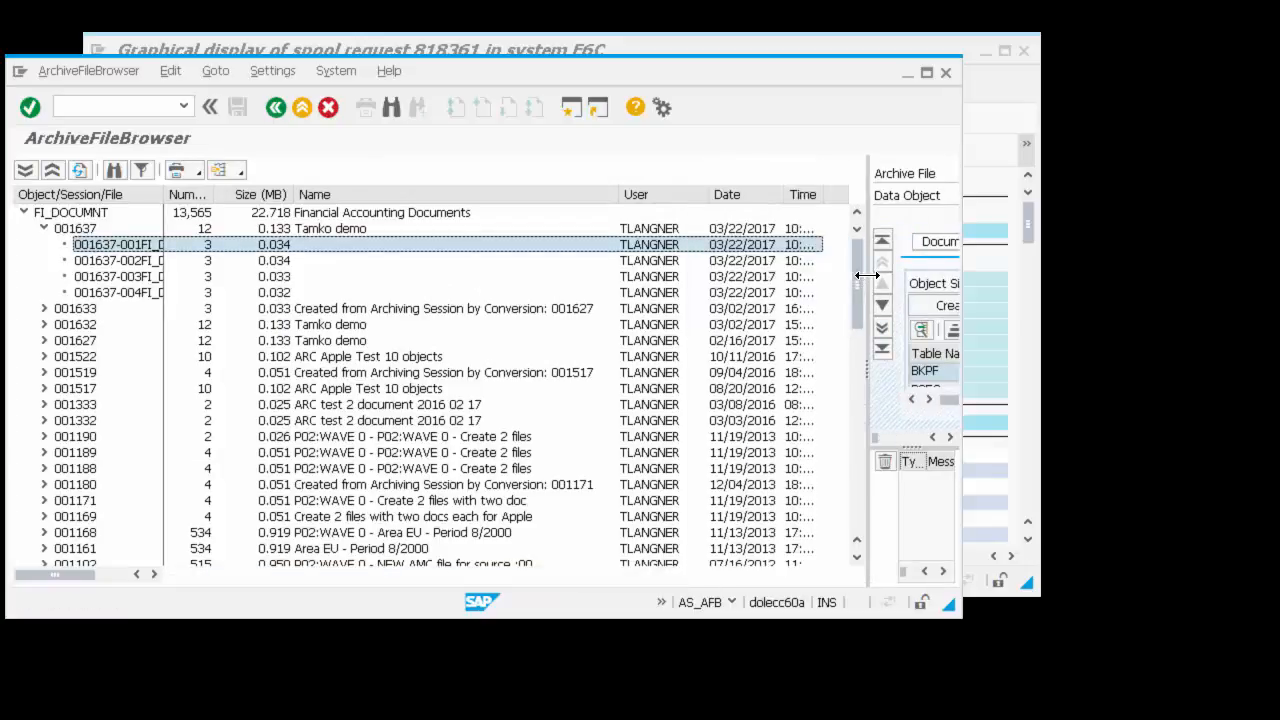
{"action": "left_click", "coordinate": [731, 242]}
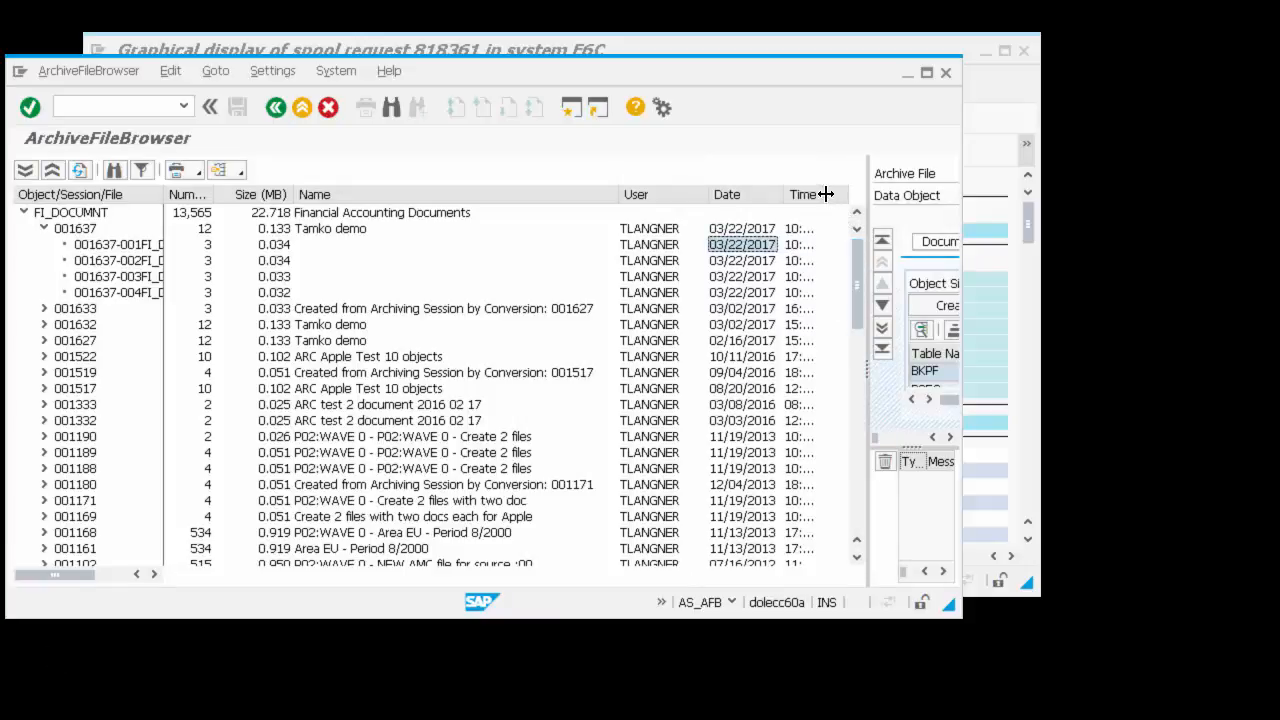
{"action": "left_click_drag", "start_coordinate": [866, 215], "coordinate": [452, 250]}
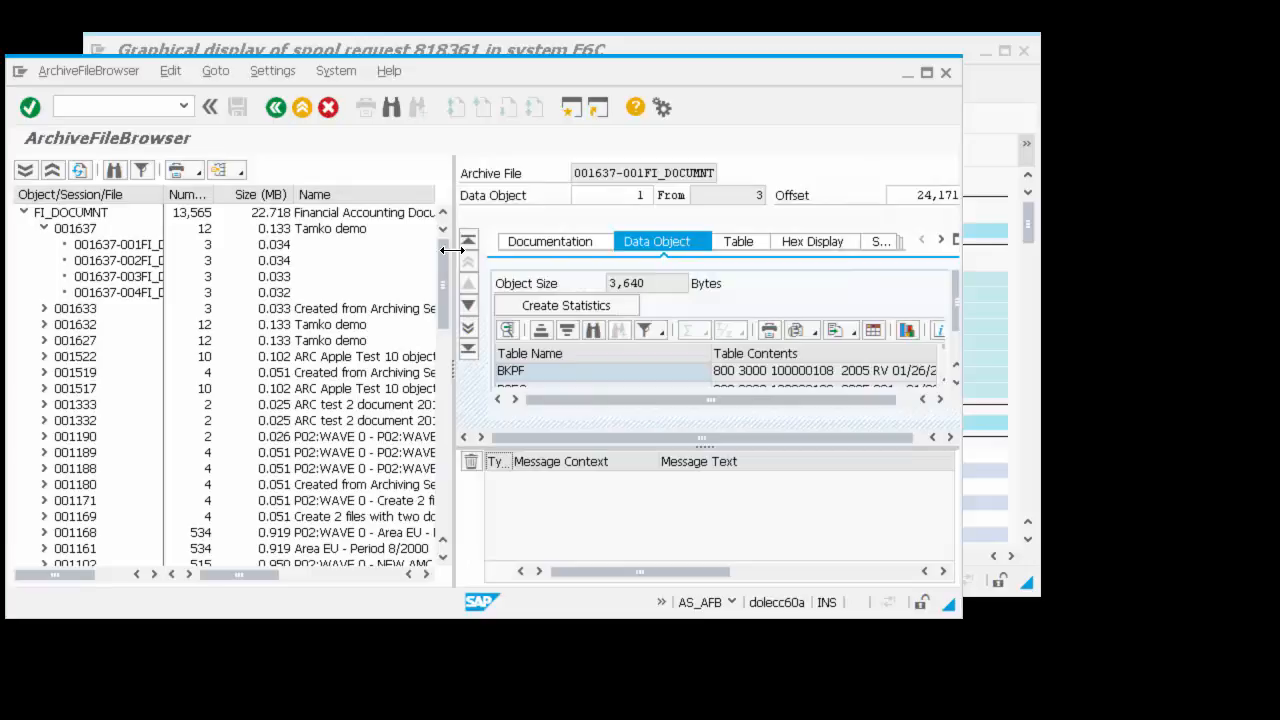
Step: Examine the archive file's data object, viewing the BKPF table contents and stepping to the next data object
{"action": "left_click_drag", "start_coordinate": [700, 447], "coordinate": [691, 535]}
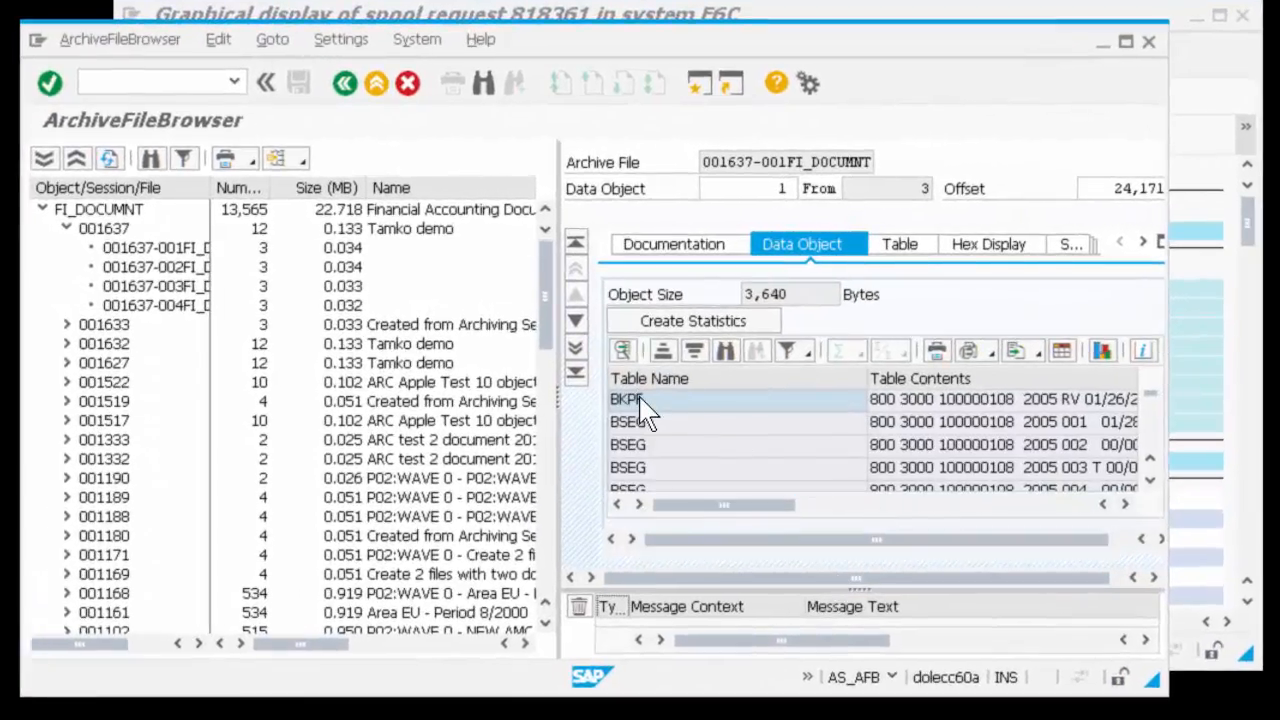
{"action": "left_click", "coordinate": [651, 402]}
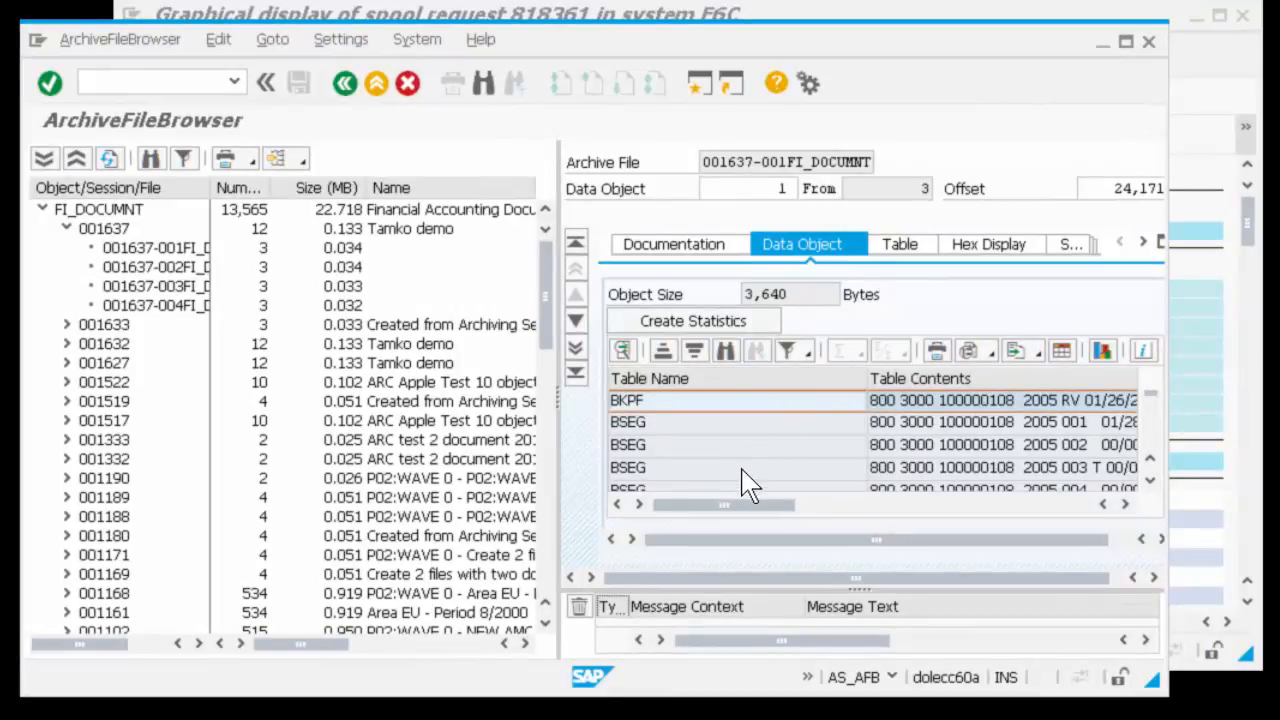
{"action": "left_click", "coordinate": [900, 250]}
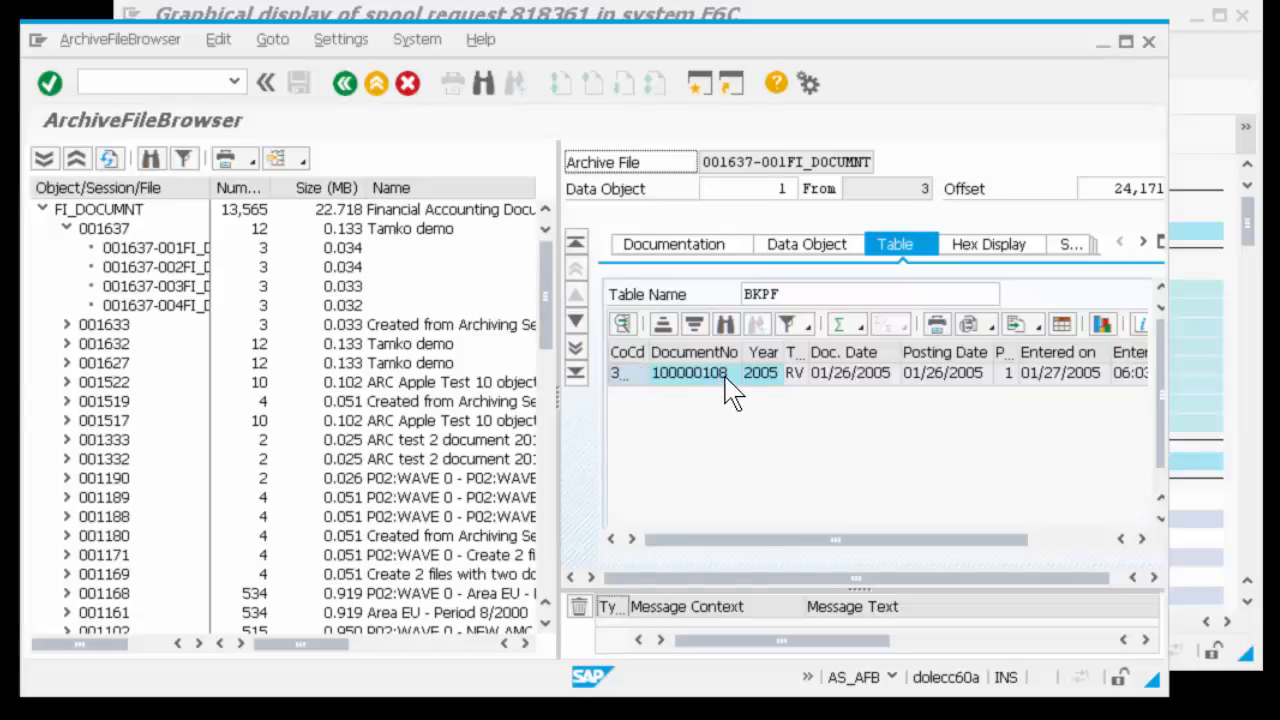
{"action": "left_click", "coordinate": [577, 323]}
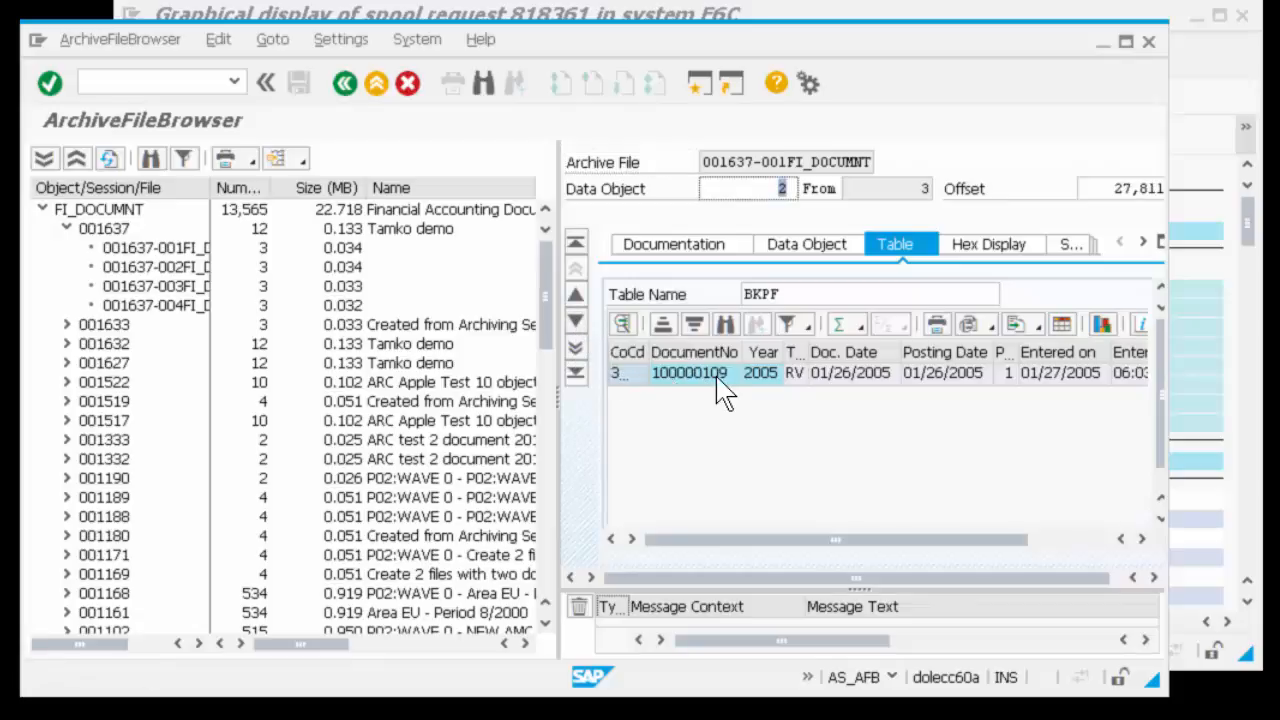